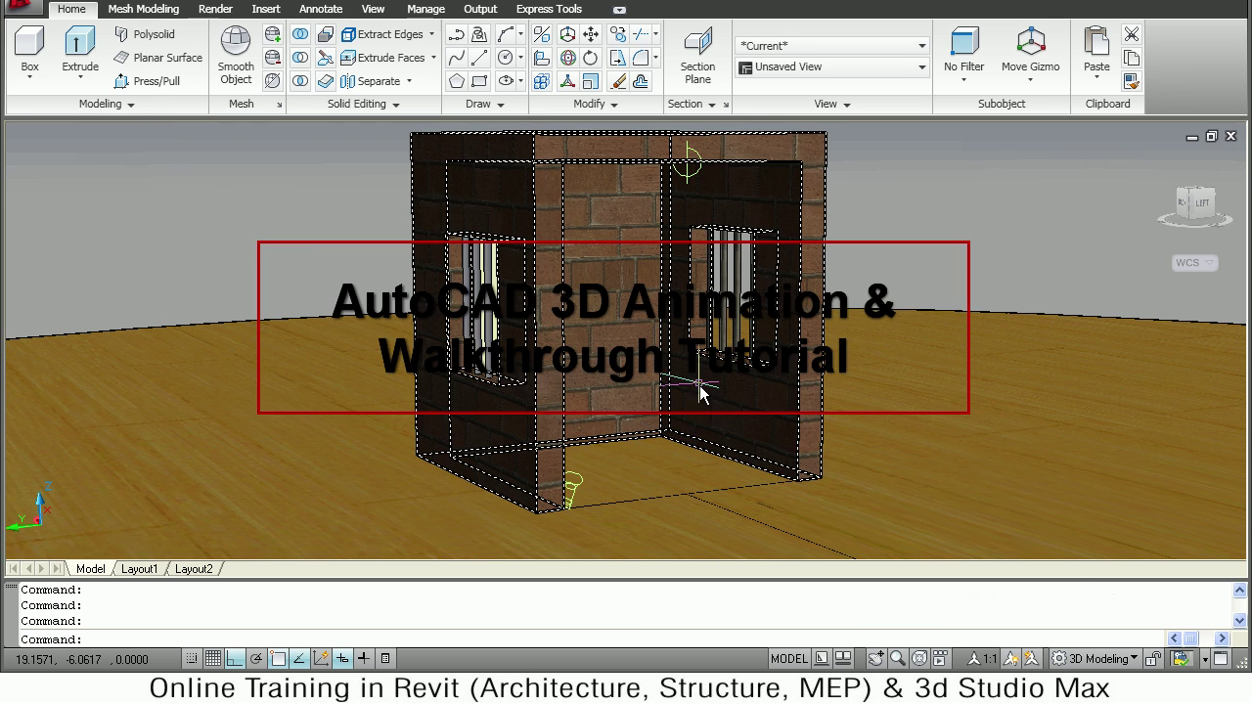
Display the Animations tools alongside the rendering tools
{"action": "middle_click_drag", "start_coordinate": [618, 327], "coordinate": [592, 358], "text": "shift"}
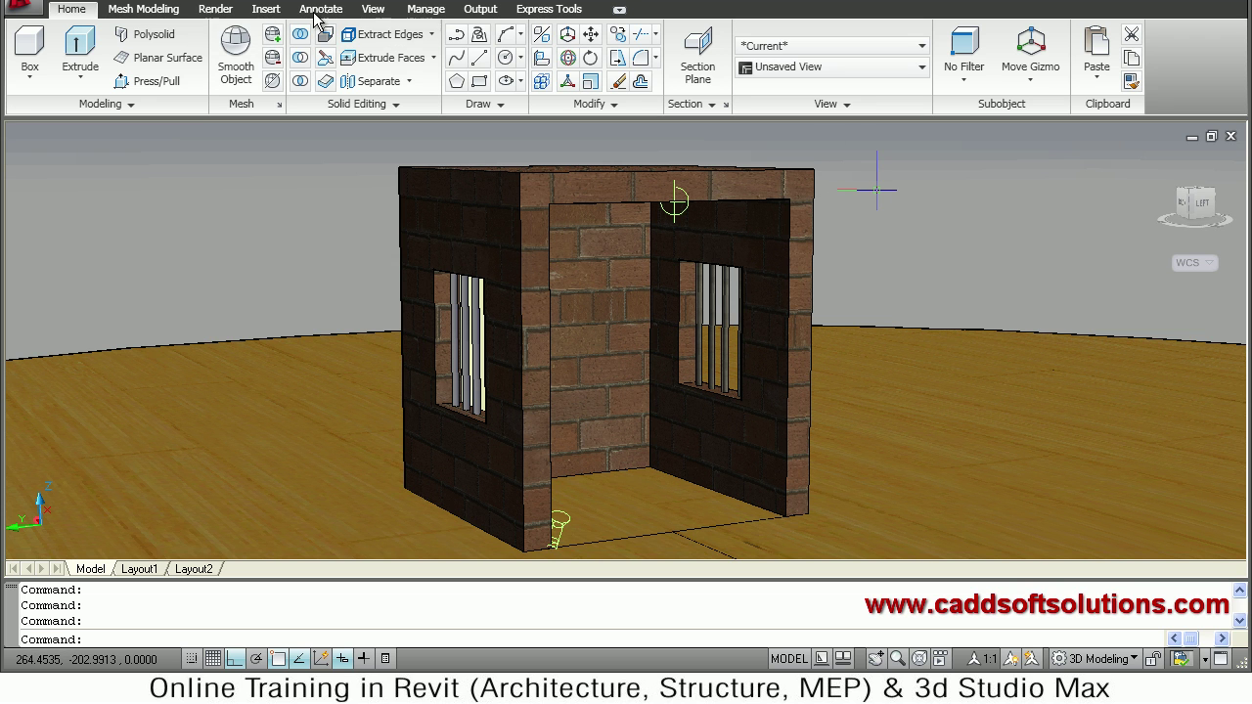
{"action": "left_click", "coordinate": [213, 11]}
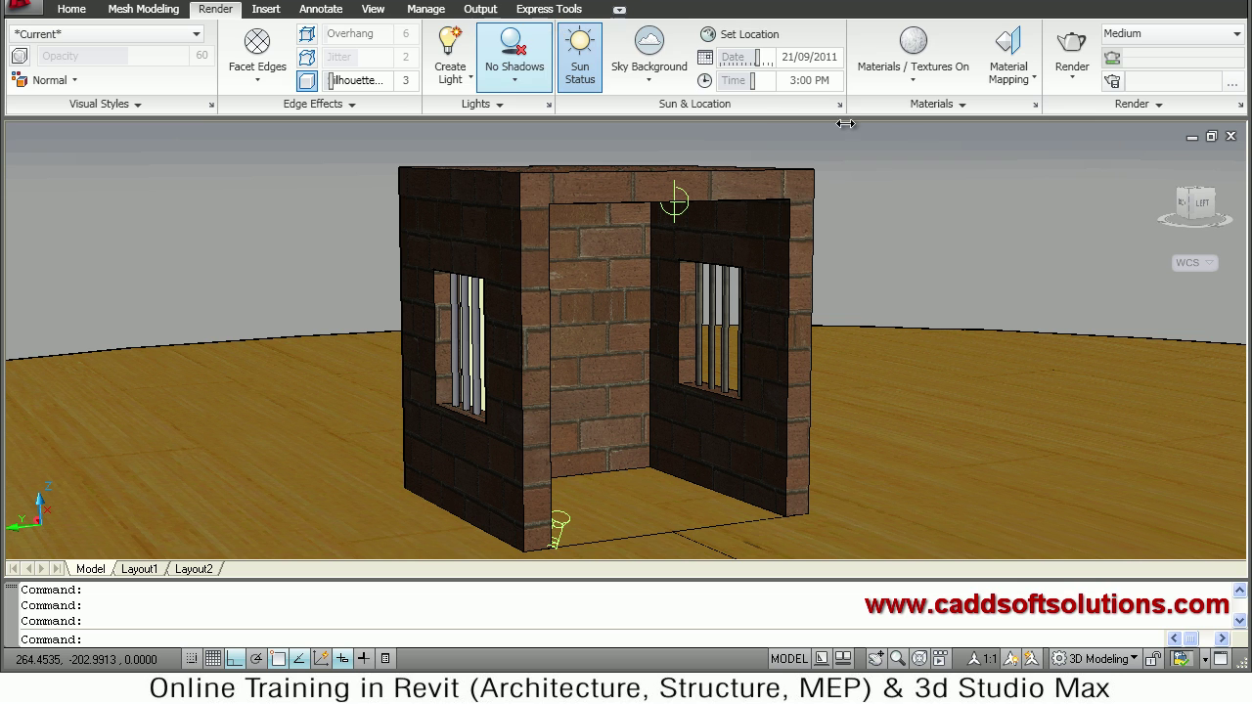
{"action": "right_click", "coordinate": [217, 14]}
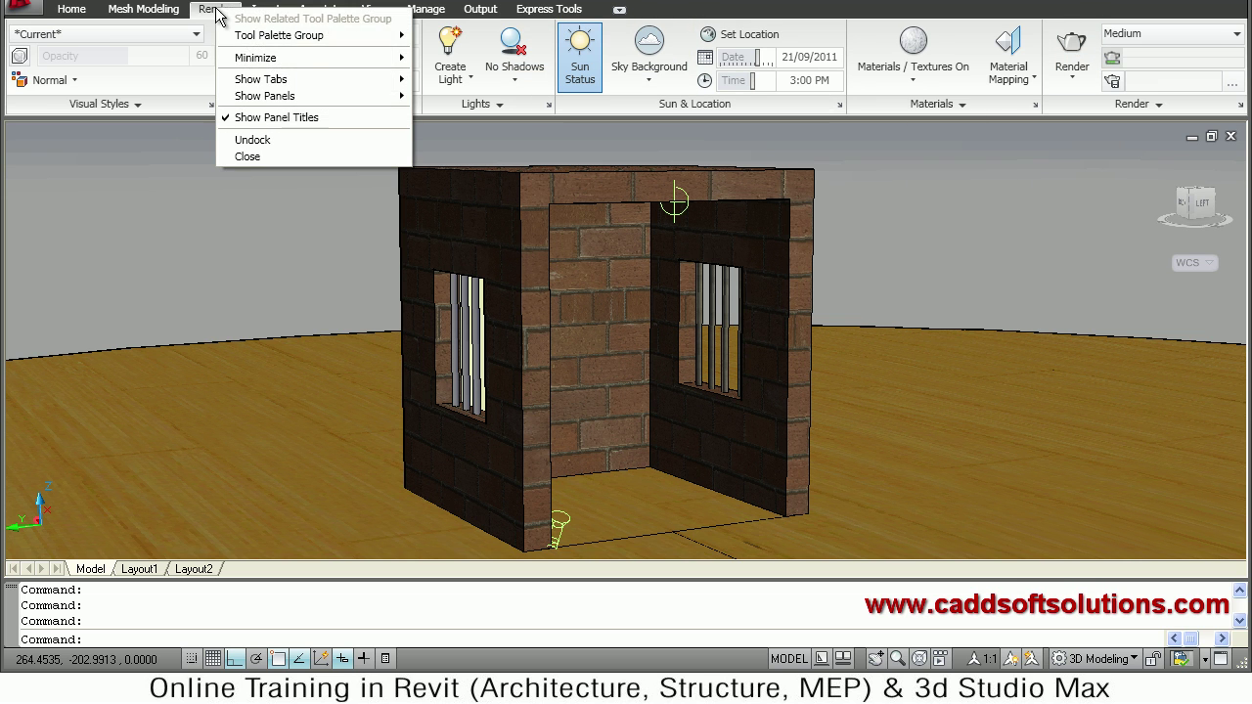
{"action": "mouse_move", "coordinate": [265, 98]}
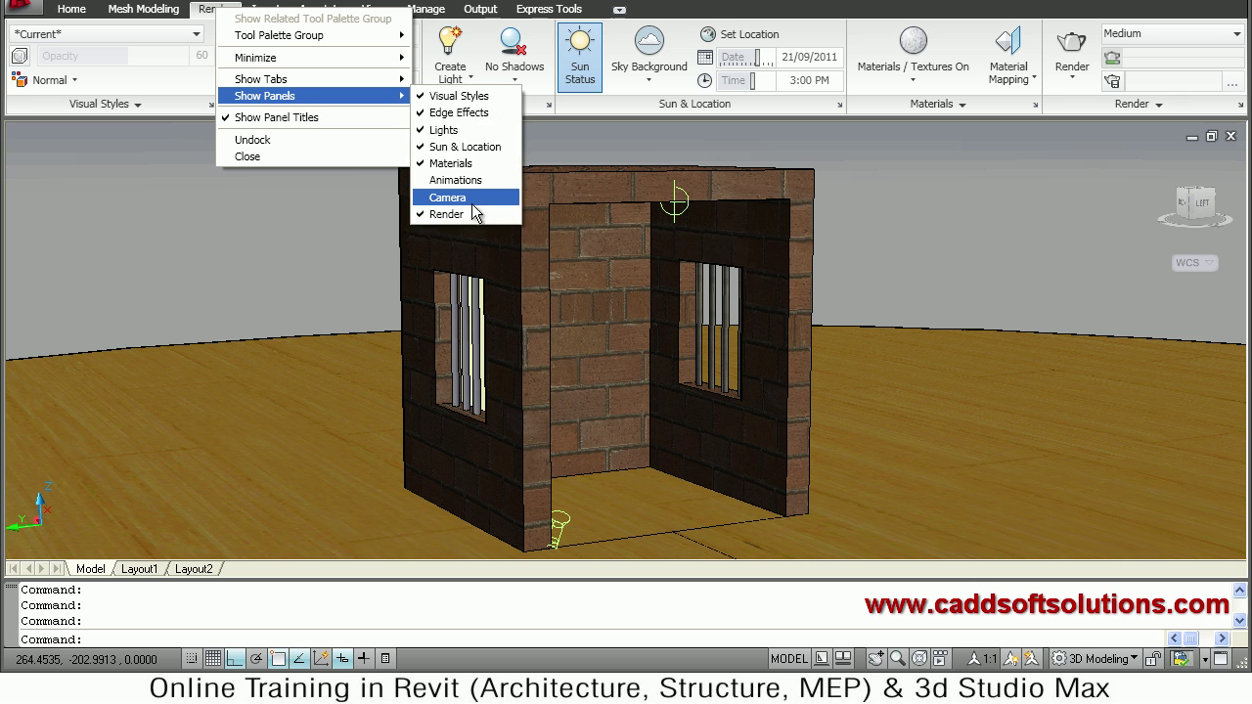
{"action": "left_click", "coordinate": [468, 180]}
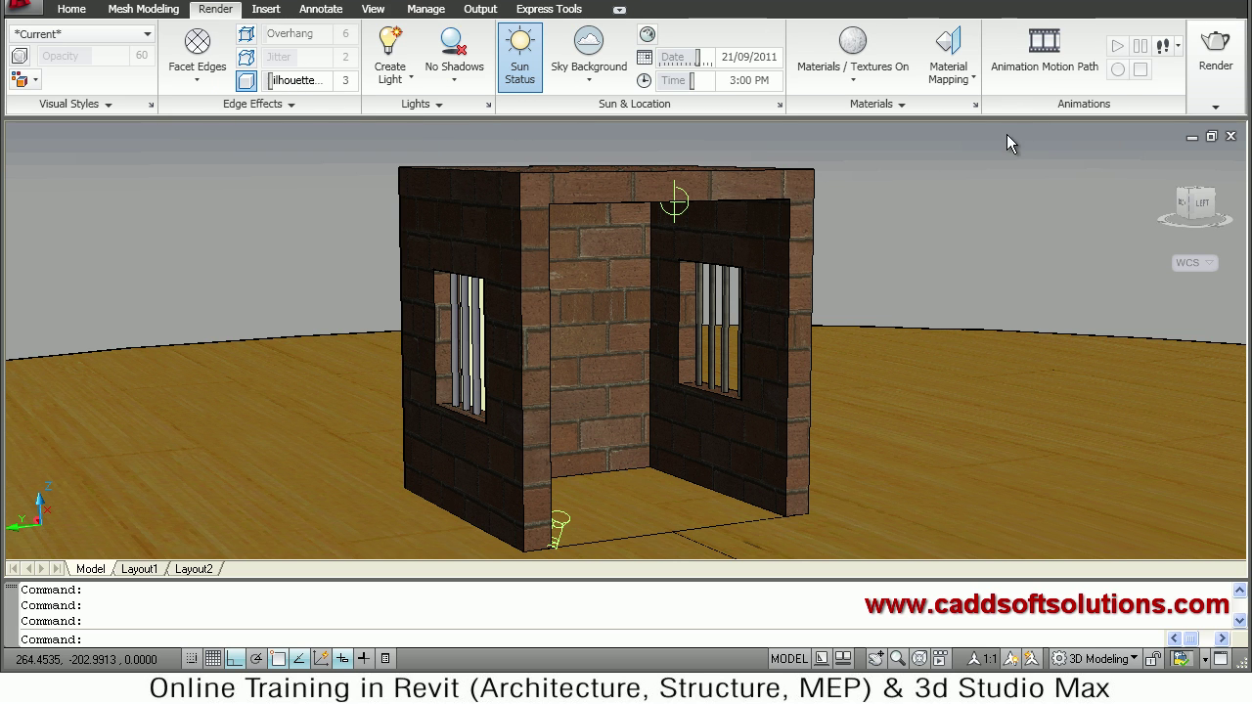
Review the camera, target and animation settings for a motion path animation, then dismiss them without changes
{"action": "left_click", "coordinate": [1025, 61]}
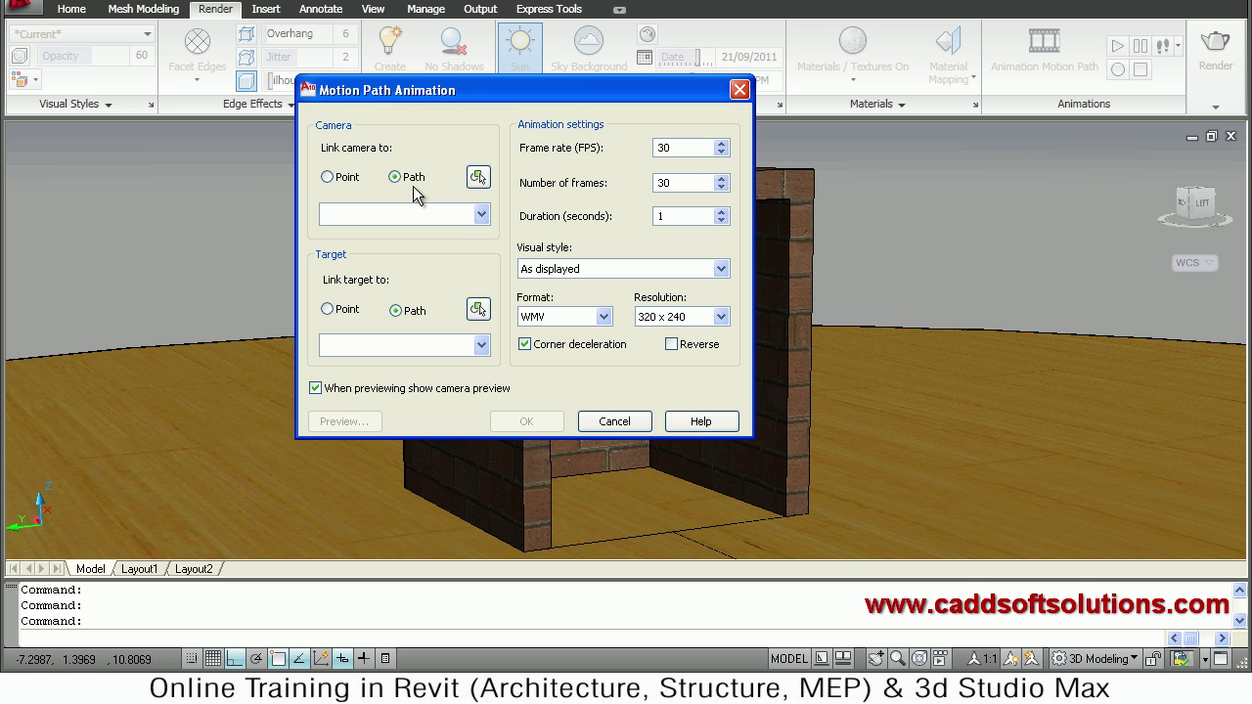
{"action": "left_click", "coordinate": [614, 422]}
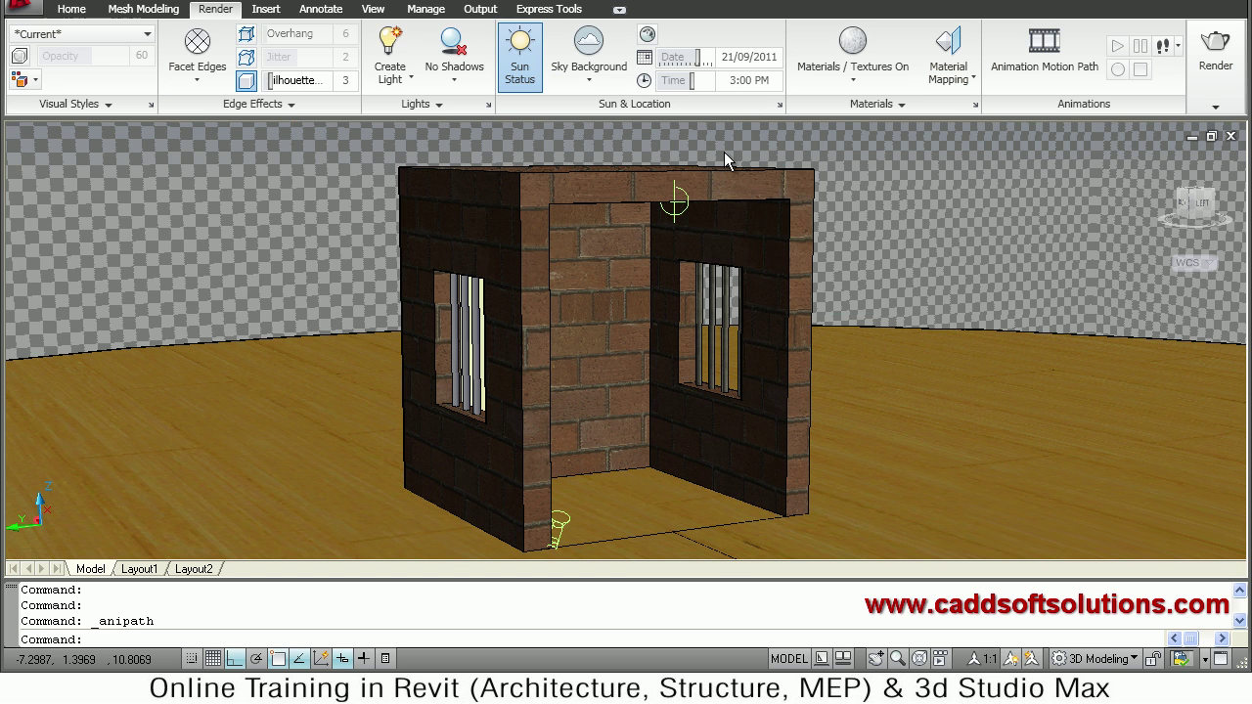
Turn the sky background off and switch the model to the 2D Wireframe visual style
{"action": "left_click", "coordinate": [587, 82]}
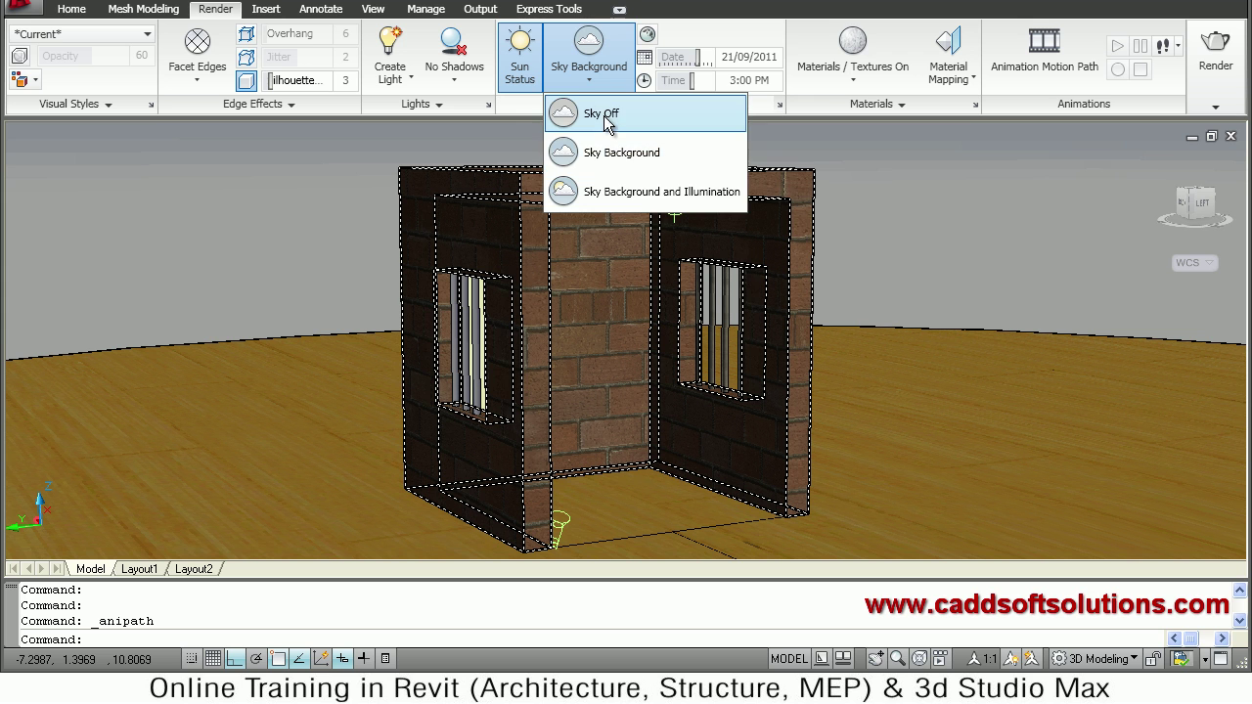
{"action": "left_click", "coordinate": [603, 115]}
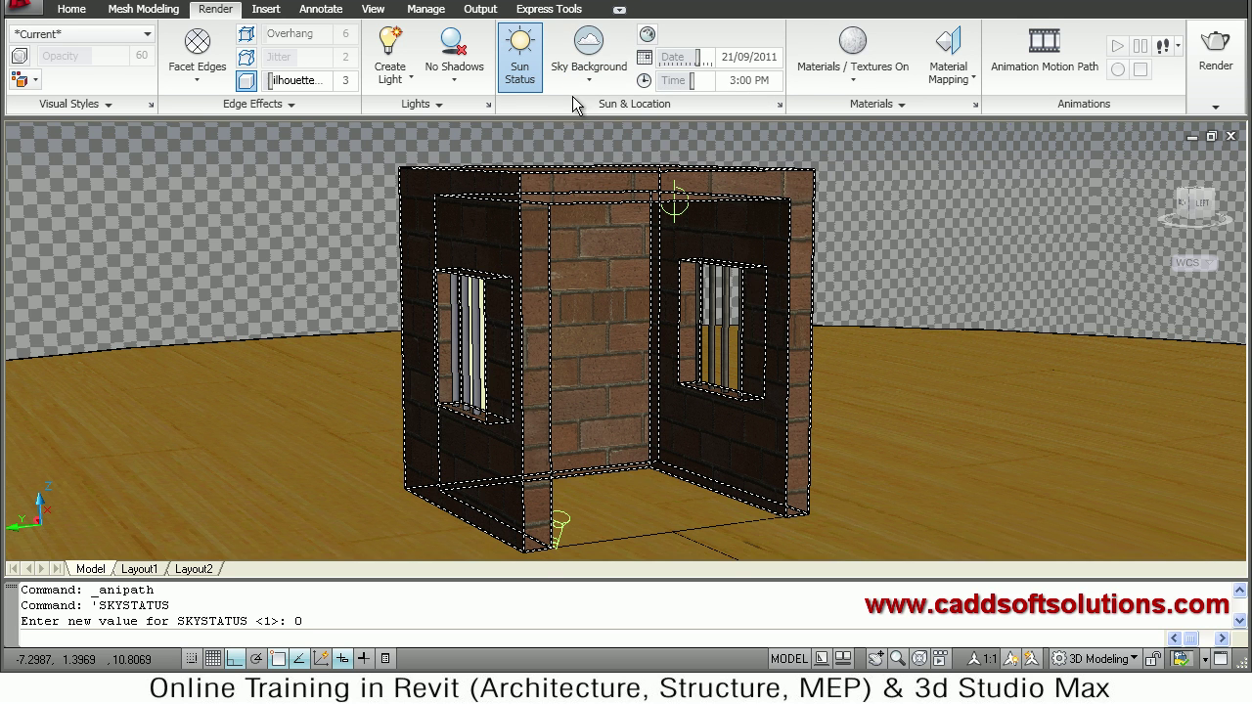
{"action": "key", "text": "Escape"}
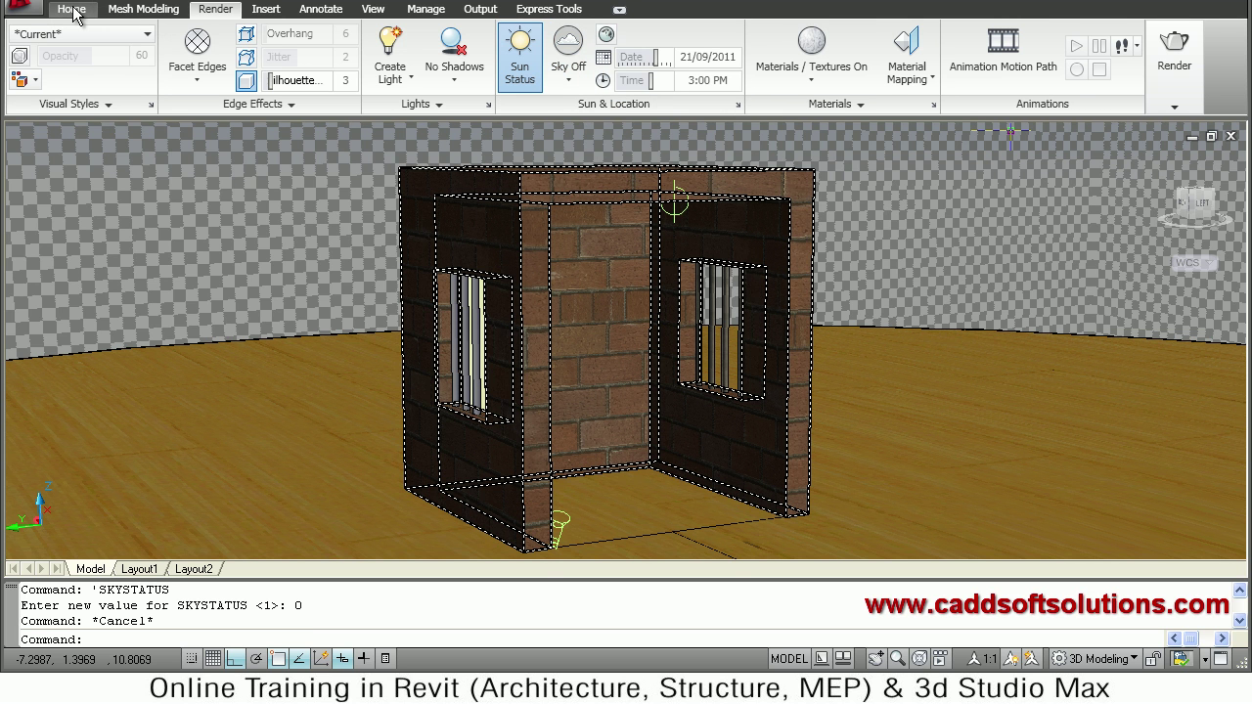
{"action": "left_click", "coordinate": [72, 9]}
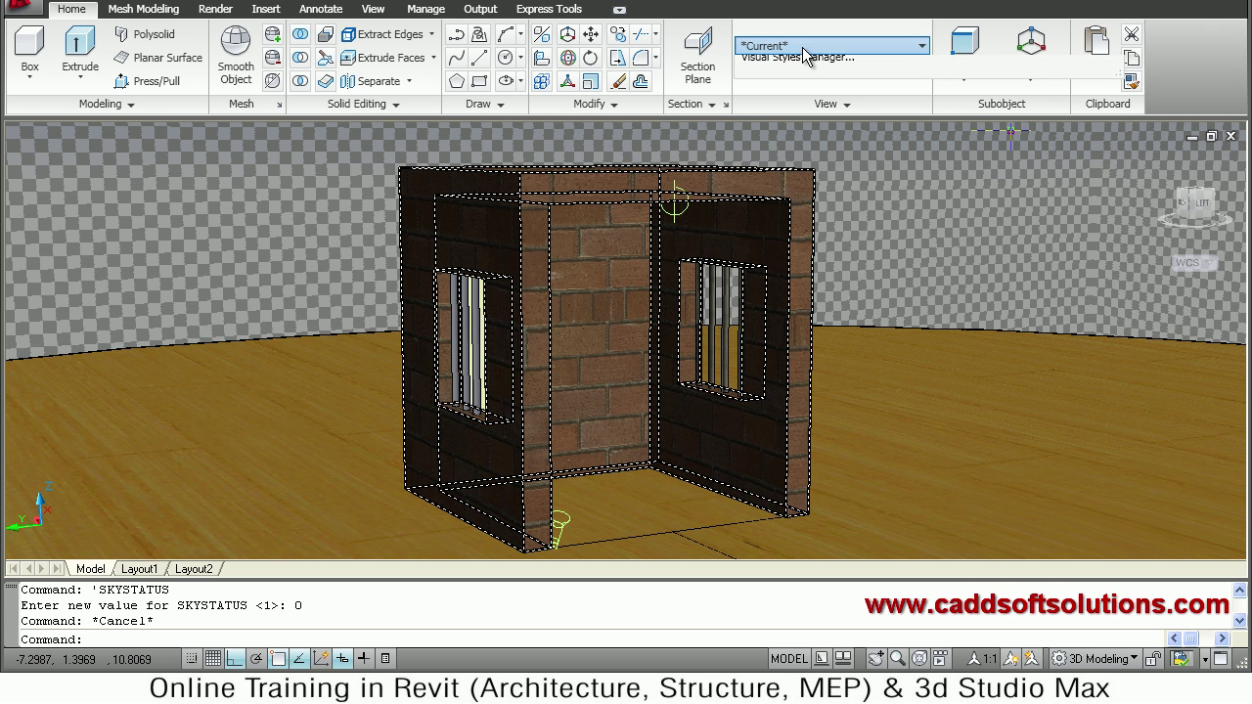
{"action": "left_click", "coordinate": [802, 47]}
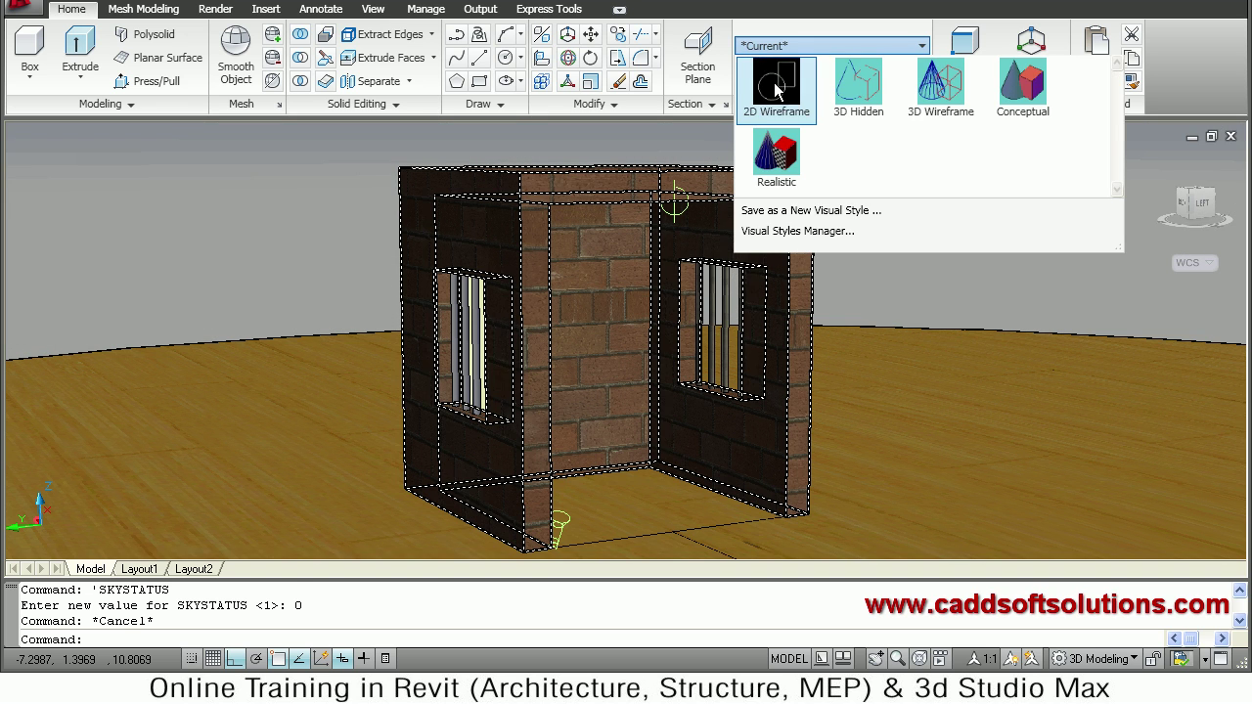
{"action": "left_click", "coordinate": [774, 83]}
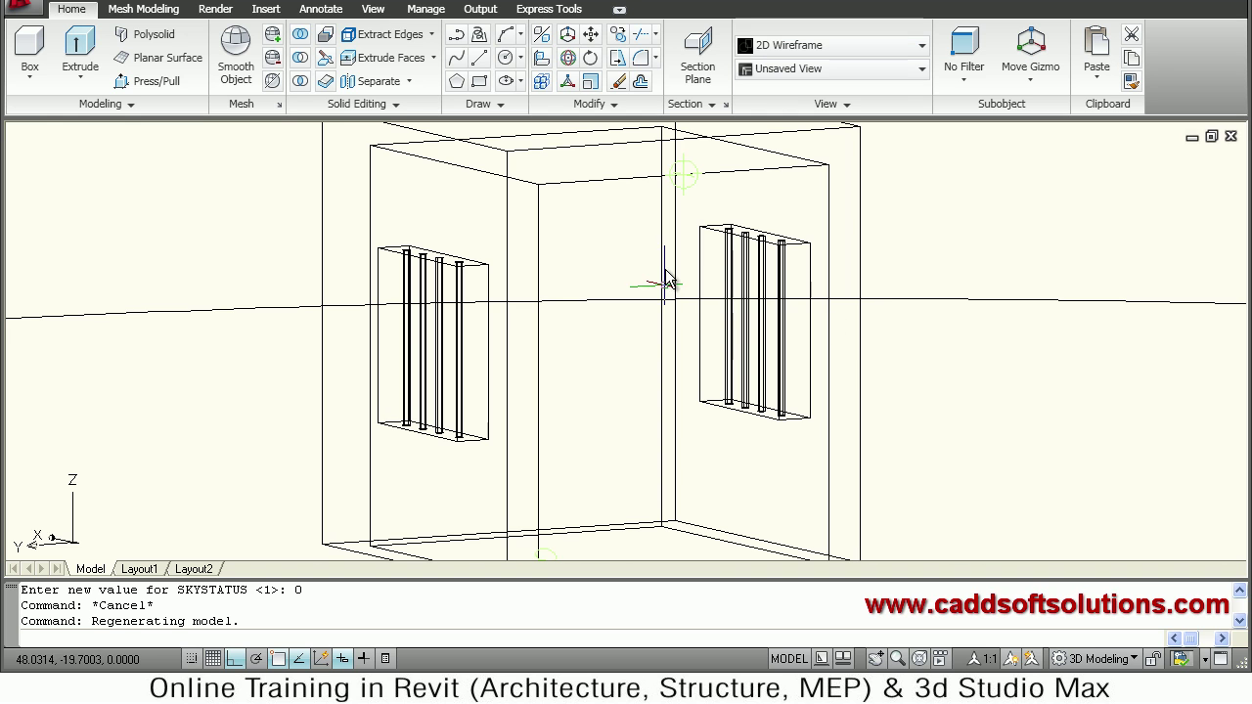
Draw a polyline at mid-height from one front wall end, along the three inner wall faces, to the opposite front wall end
{"action": "scroll", "coordinate": [665, 277], "scroll_direction": "down", "scroll_amount": 2}
{"action": "middle_click_drag", "start_coordinate": [617, 291], "coordinate": [607, 319], "text": "shift"}
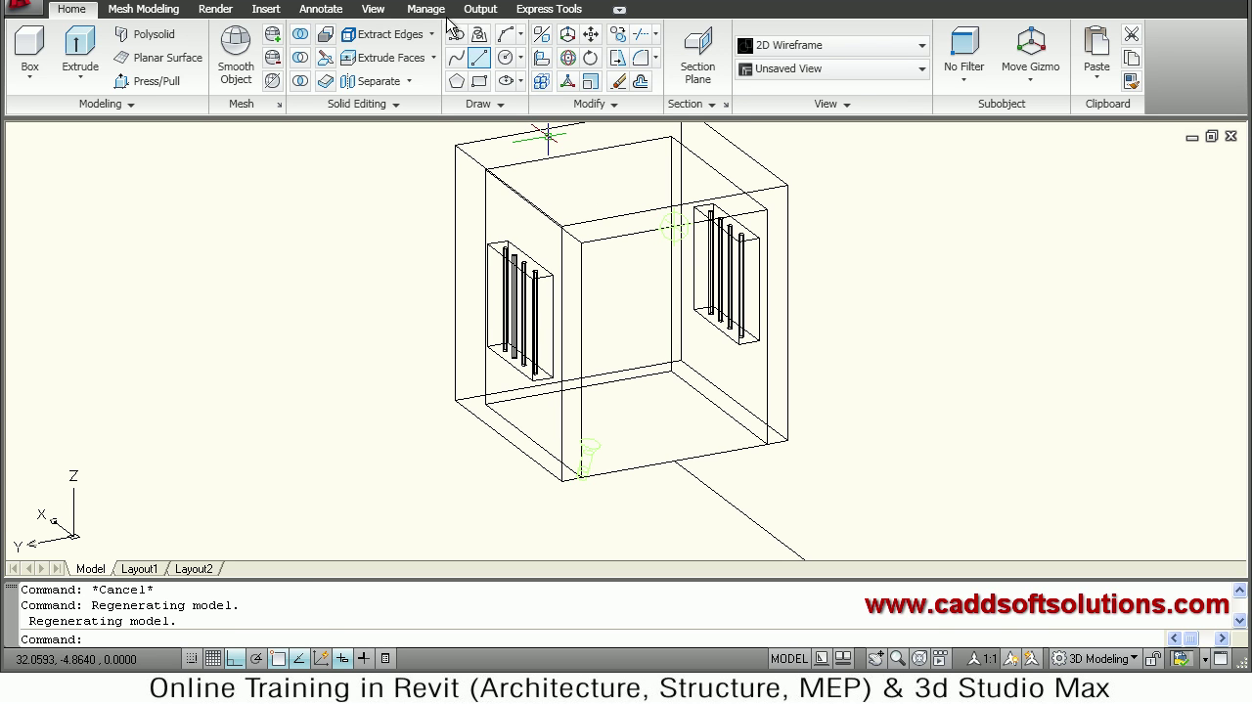
{"action": "left_click", "coordinate": [458, 49]}
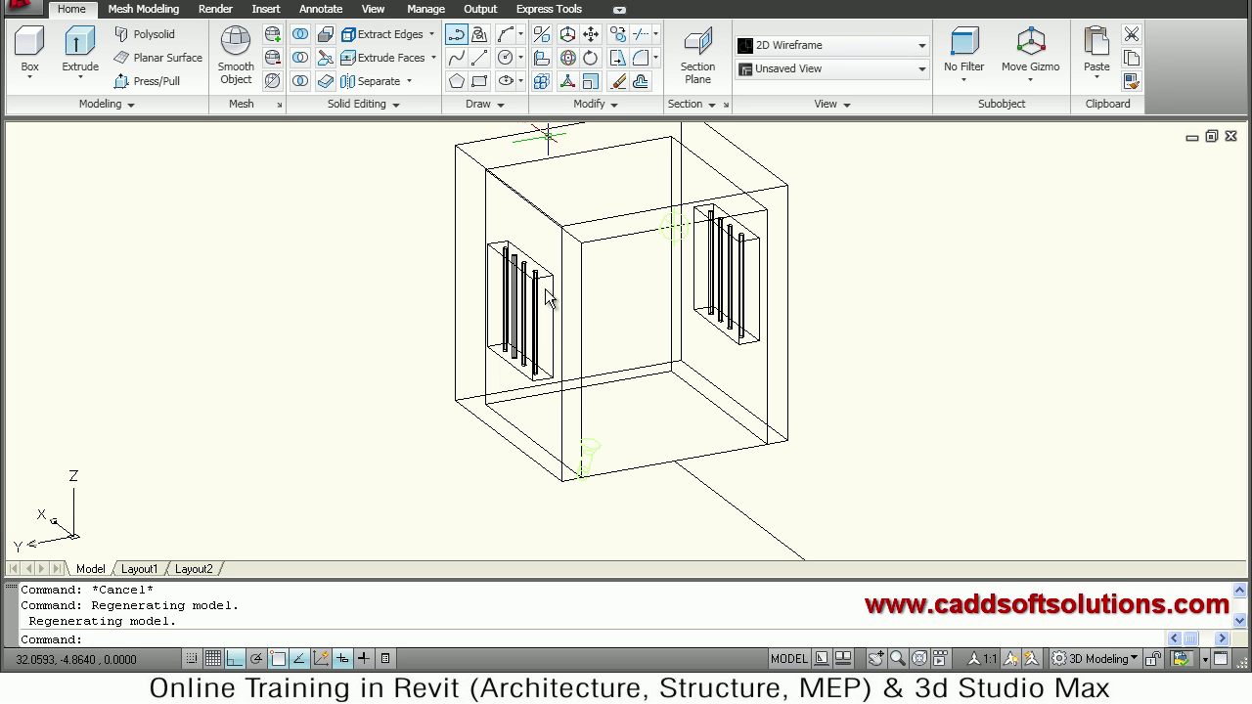
{"action": "left_click", "coordinate": [564, 354]}
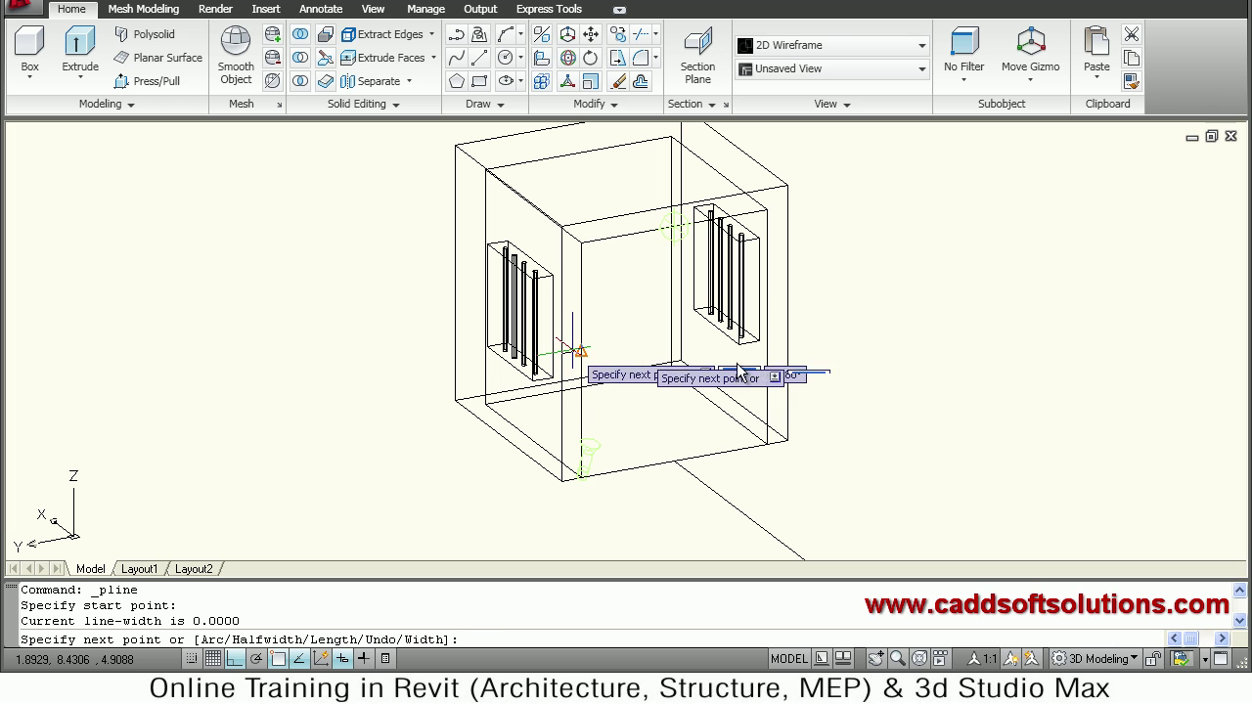
{"action": "left_click", "coordinate": [704, 362]}
{"action": "mouse_move", "coordinate": [697, 383]}
{"action": "middle_mouse_down", "text": "shift"}
{"action": "mouse_move", "coordinate": [573, 365]}
{"action": "mouse_move", "coordinate": [567, 303]}
{"action": "middle_mouse_up", "text": "shift"}
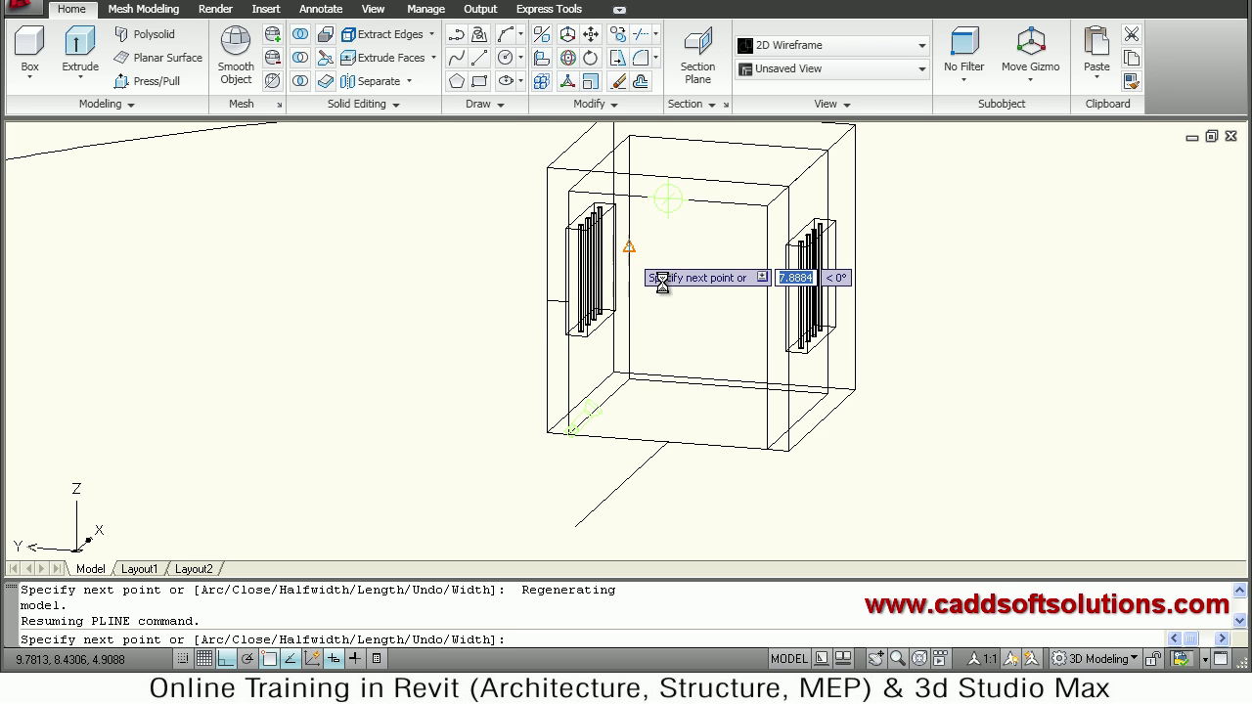
{"action": "mouse_move", "coordinate": [729, 361]}
{"action": "middle_mouse_down", "text": "shift"}
{"action": "mouse_move", "coordinate": [827, 366]}
{"action": "mouse_move", "coordinate": [679, 287]}
{"action": "middle_mouse_up", "text": "shift"}
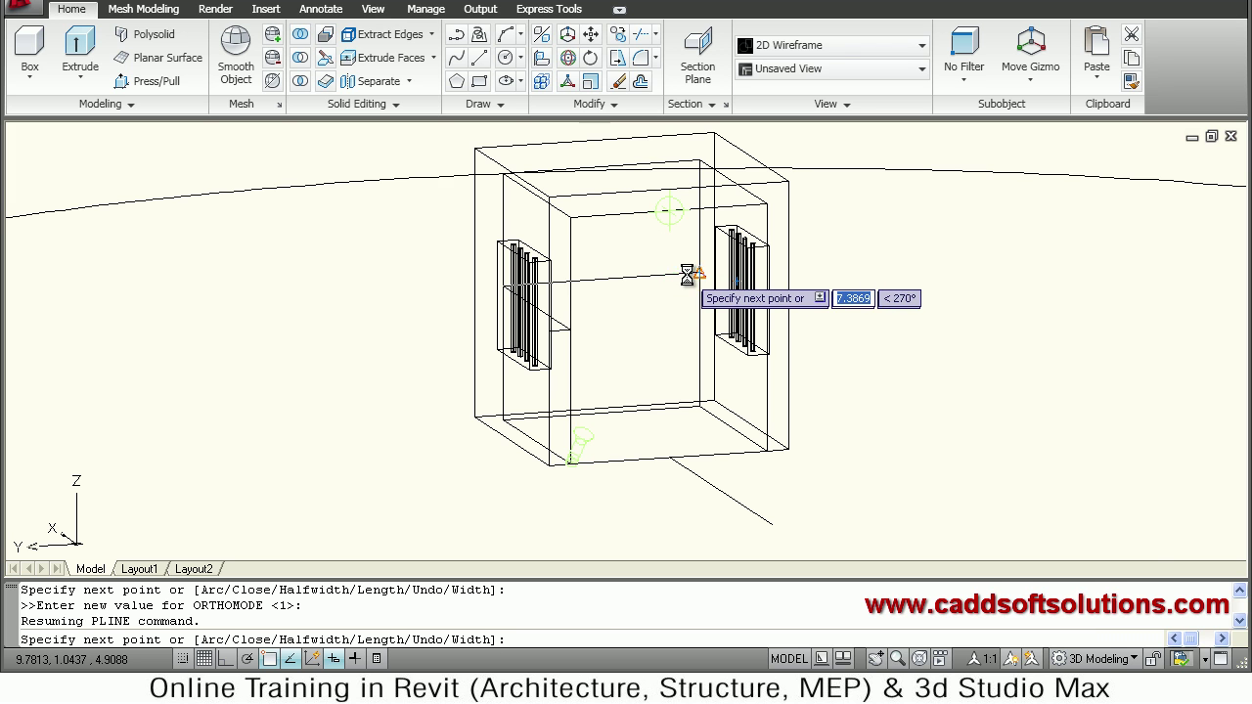
{"action": "left_click", "coordinate": [690, 275]}
{"action": "mouse_move", "coordinate": [779, 343]}
{"action": "middle_mouse_down", "text": "shift"}
{"action": "mouse_move", "coordinate": [786, 395]}
{"action": "mouse_move", "coordinate": [769, 349]}
{"action": "middle_mouse_up", "text": "shift"}
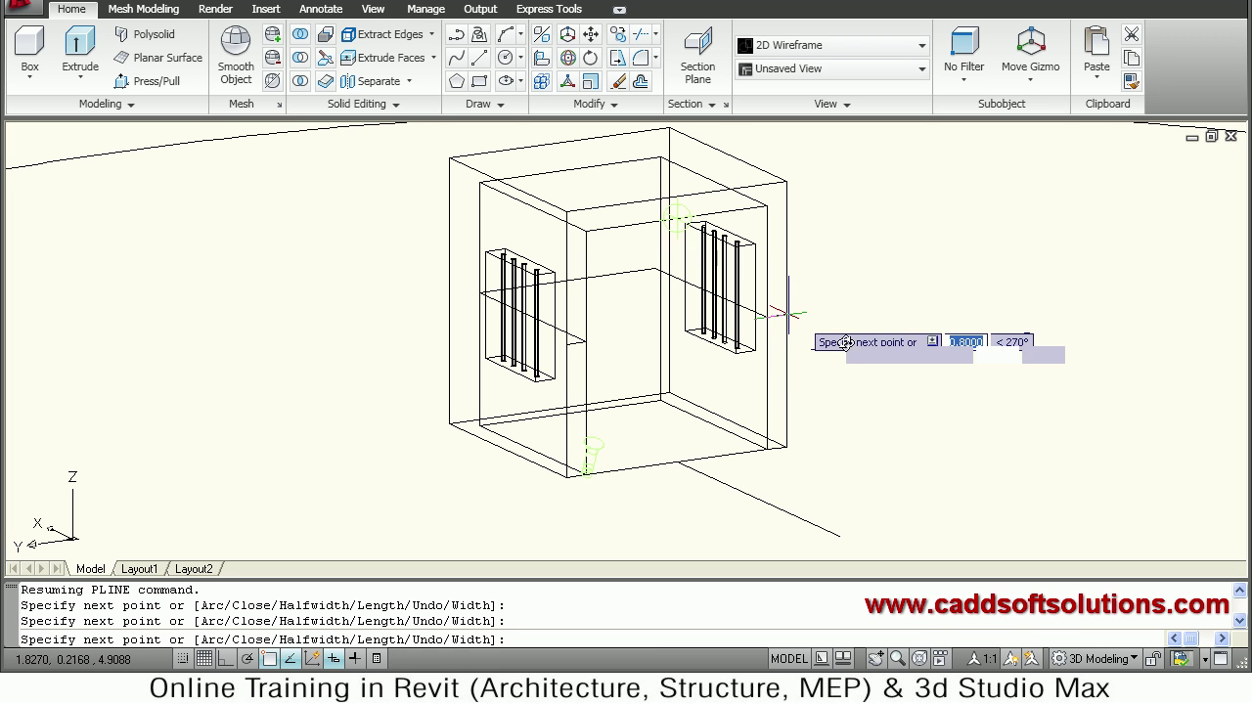
{"action": "key", "text": "Return"}
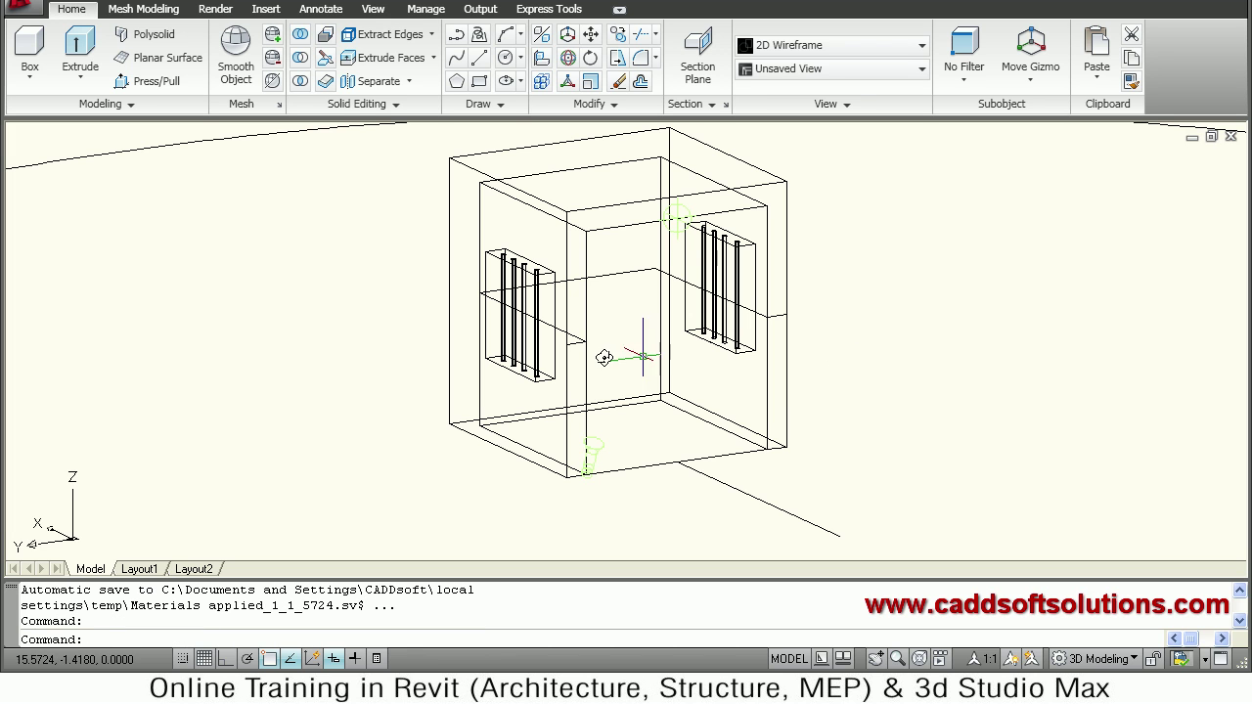
Erase the straight floor line that runs outward from the room's open front
{"action": "mouse_move", "coordinate": [575, 369]}
{"action": "middle_mouse_down", "text": "shift"}
{"action": "mouse_move", "coordinate": [526, 367]}
{"action": "mouse_move", "coordinate": [587, 363]}
{"action": "middle_mouse_up", "text": "shift"}
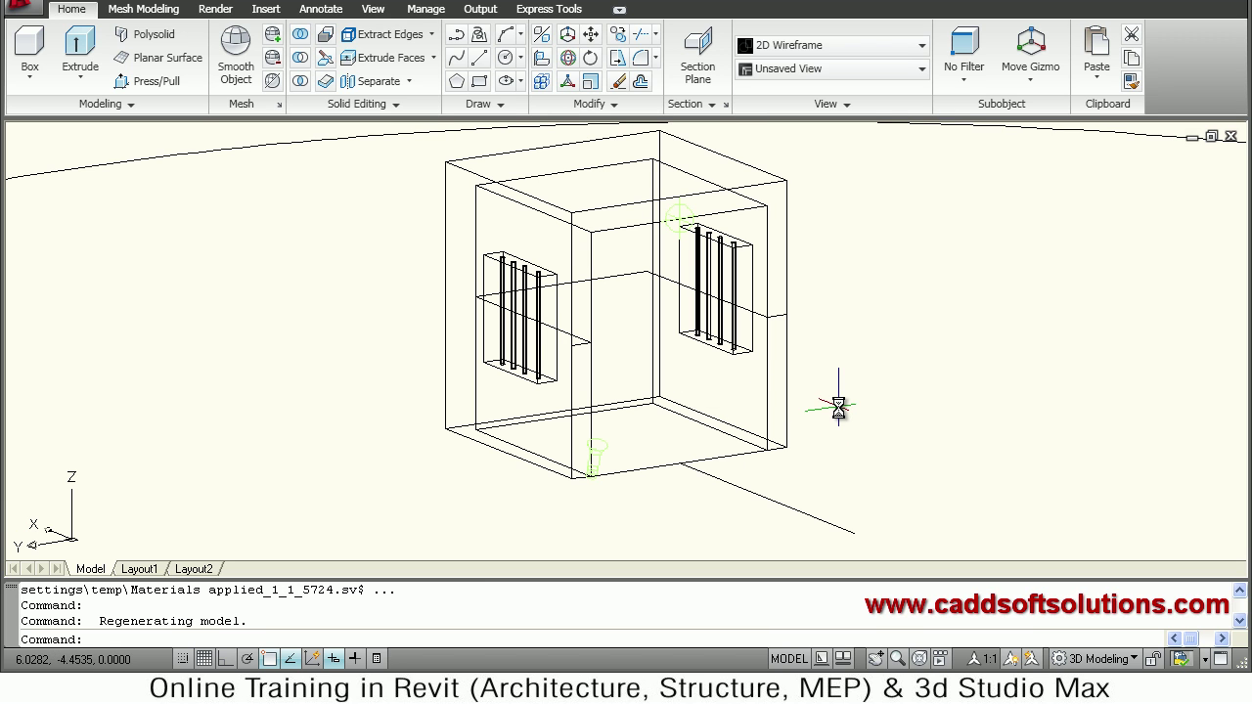
{"action": "type", "text": "e"}
{"action": "key", "text": "Return"}
{"action": "left_click", "coordinate": [795, 483]}
{"action": "left_click", "coordinate": [754, 519]}
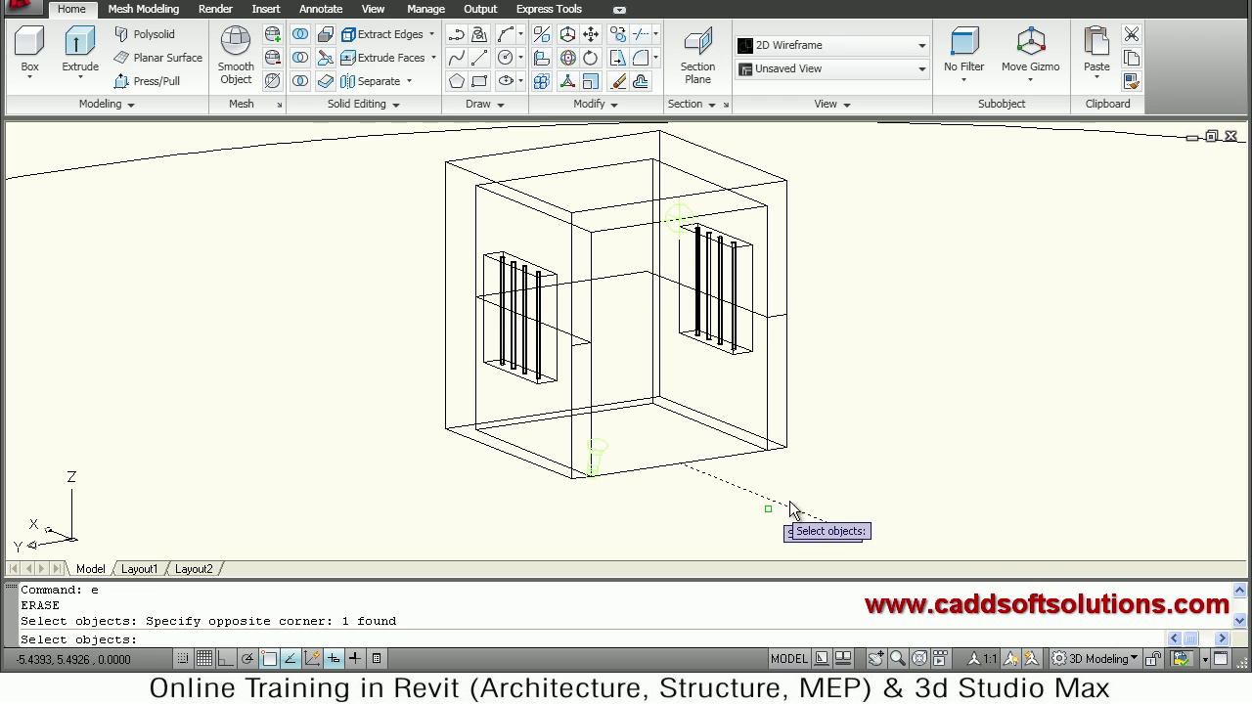
{"action": "key", "text": "Return"}
Place a point at the middle of the polyline segment along the room's back wall
{"action": "mouse_move", "coordinate": [647, 346]}
{"action": "middle_mouse_down", "text": "shift"}
{"action": "mouse_move", "coordinate": [658, 358]}
{"action": "mouse_move", "coordinate": [611, 358]}
{"action": "middle_mouse_up", "text": "shift"}
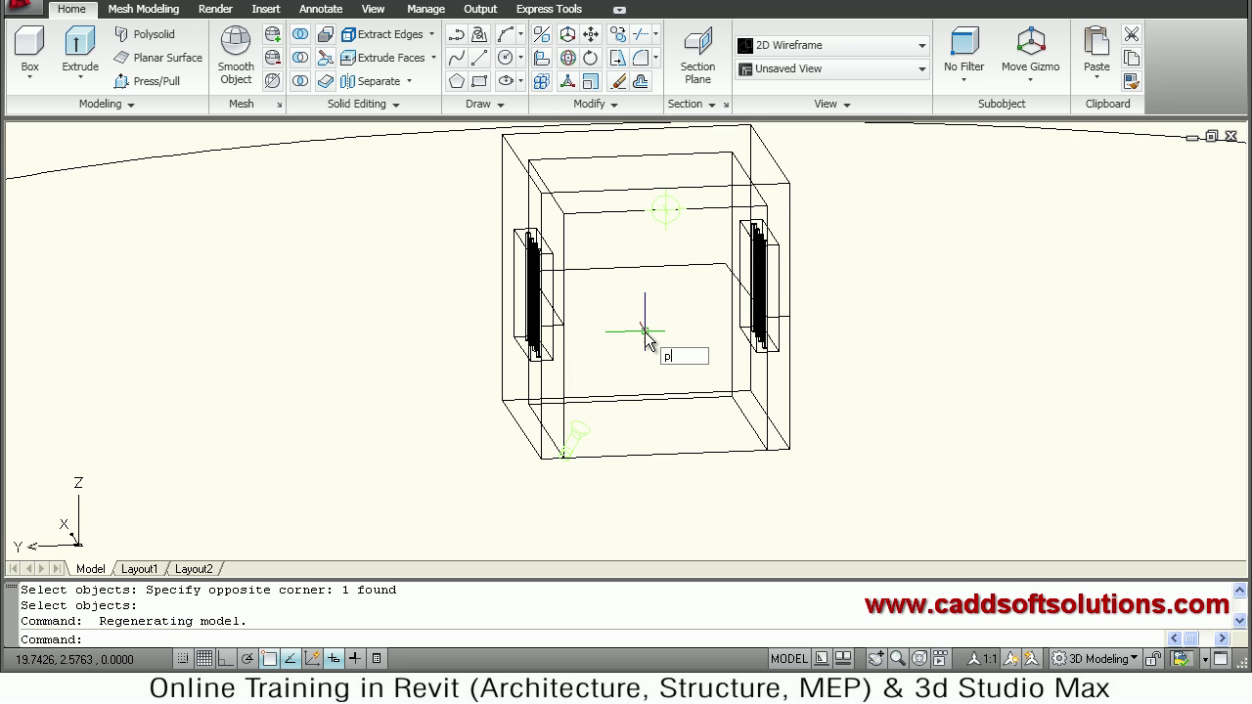
{"action": "key", "text": "Return"}
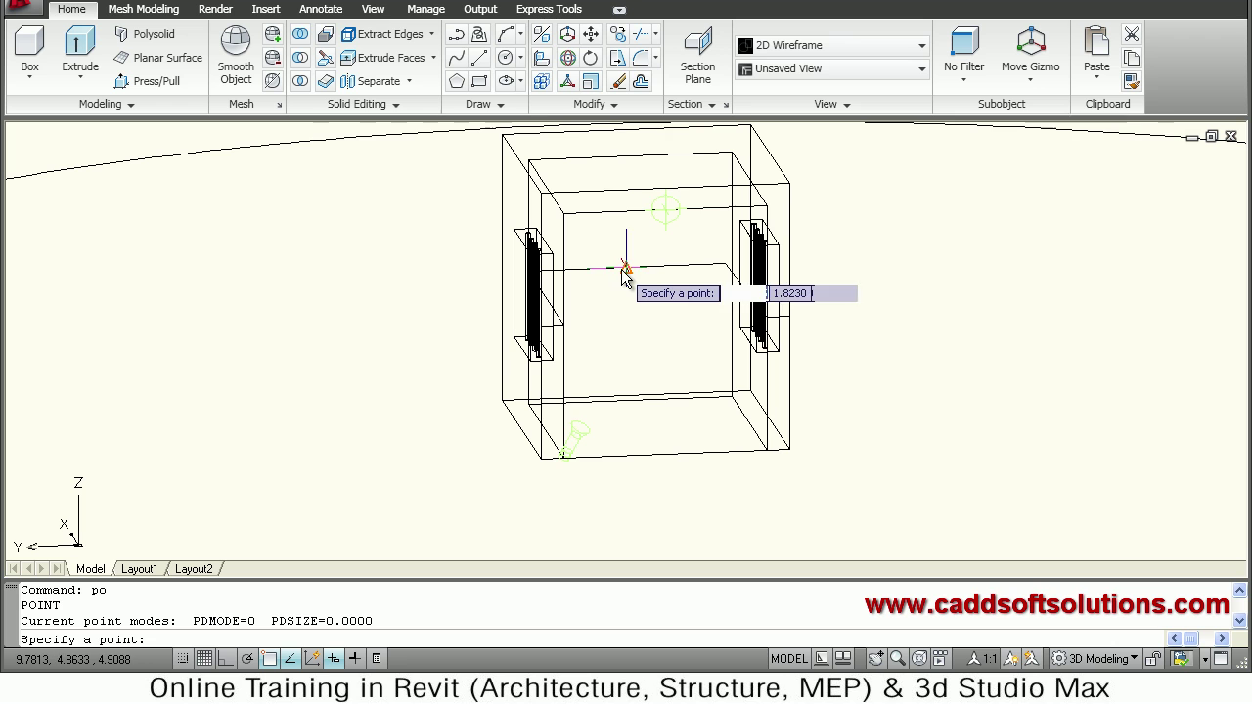
{"action": "left_click", "coordinate": [650, 288]}
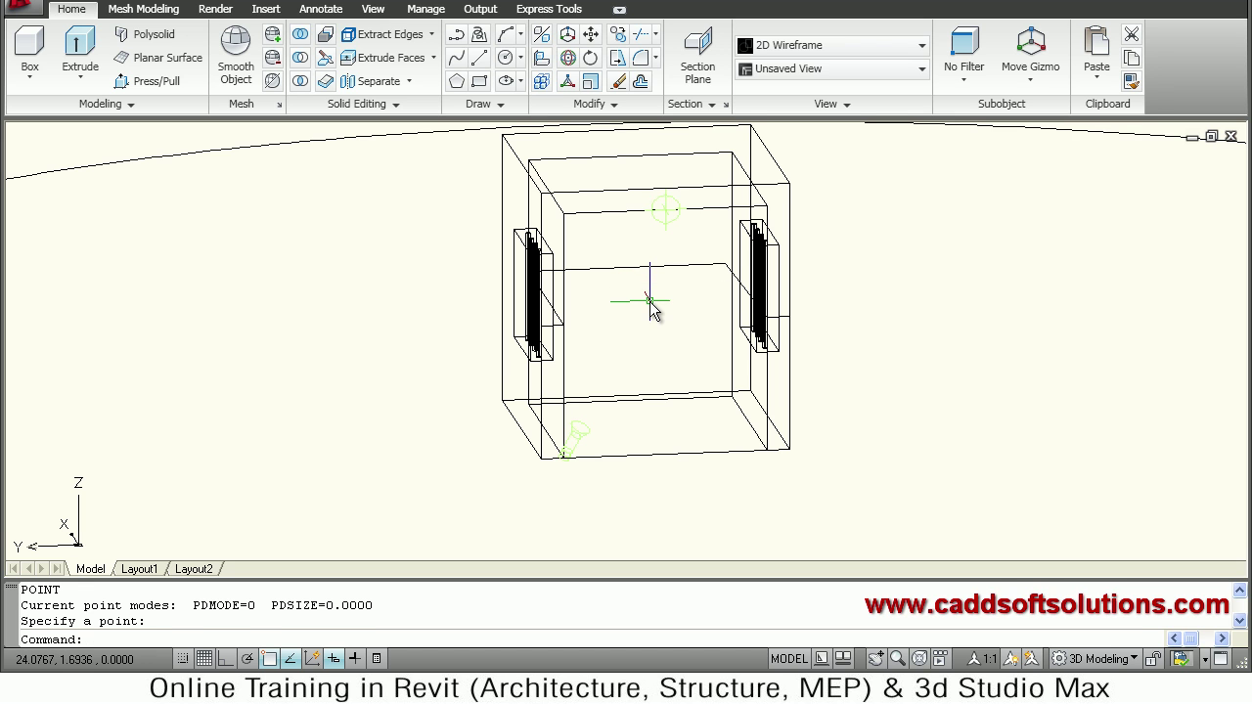
Move the last created point from the back wall to a position out in front of the room's opening
{"action": "key", "text": "Return"}
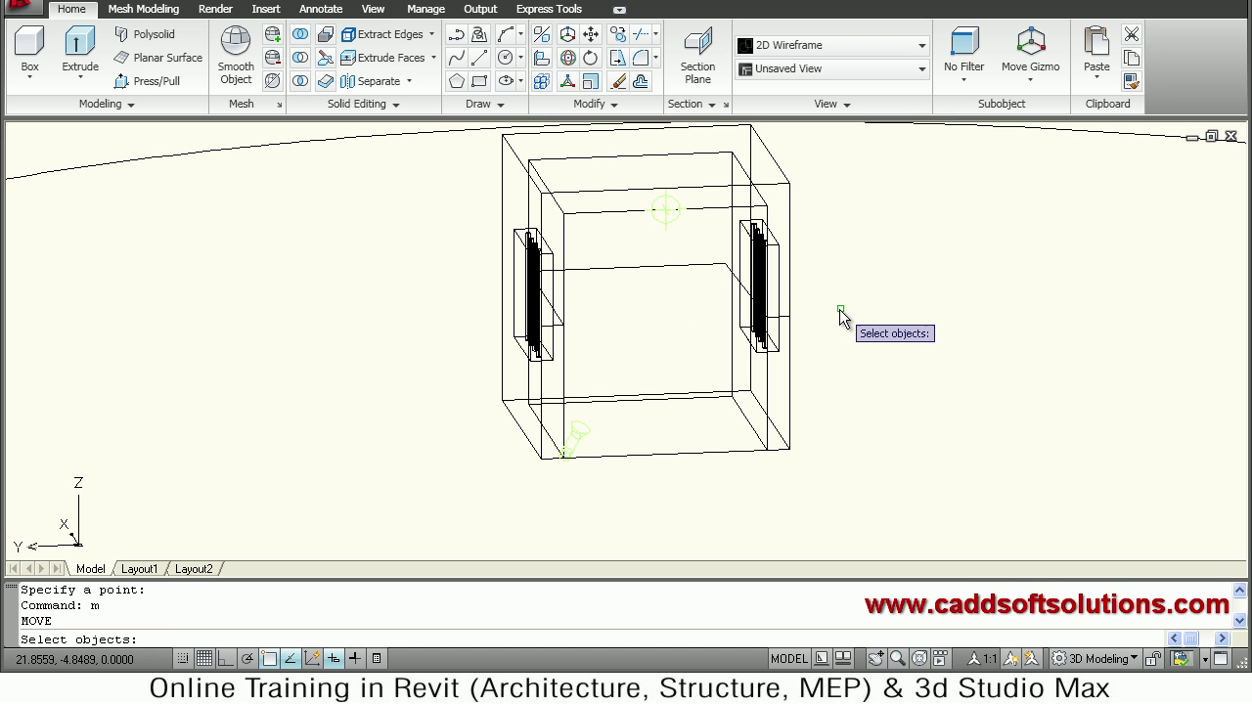
{"action": "type", "text": "l"}
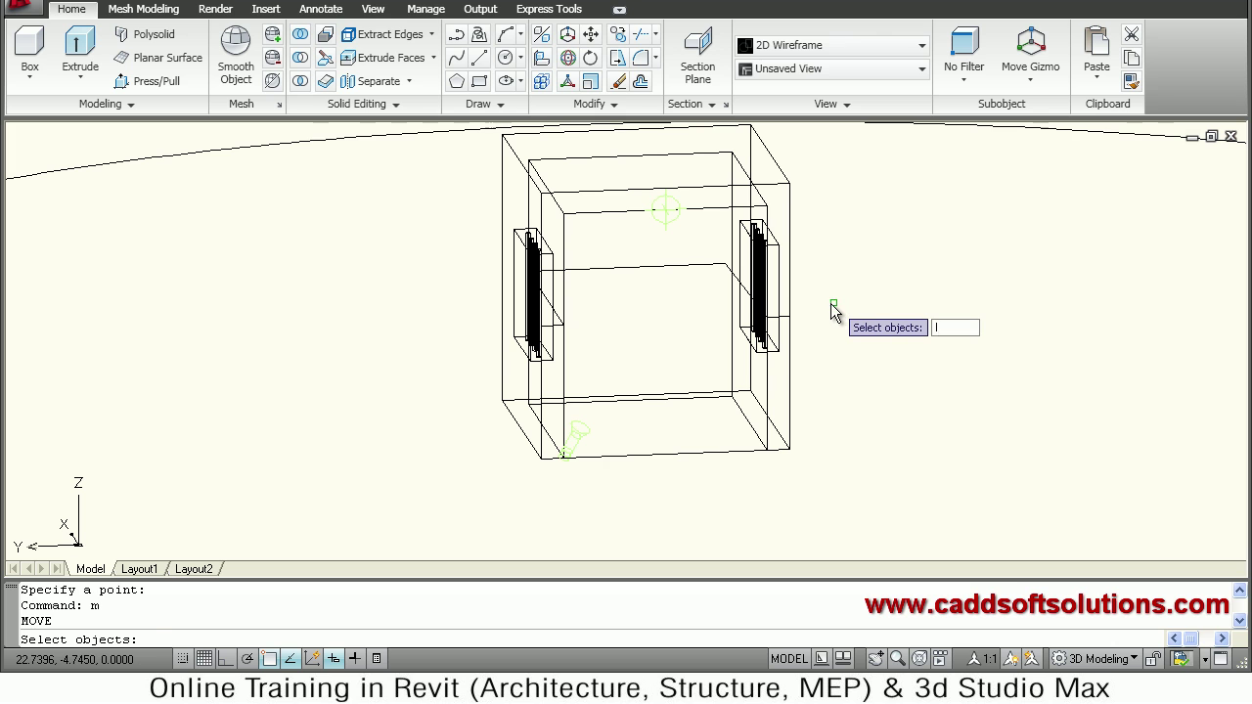
{"action": "key", "text": "Return"}
{"action": "key", "text": "Return"}
{"action": "left_click", "coordinate": [924, 246]}
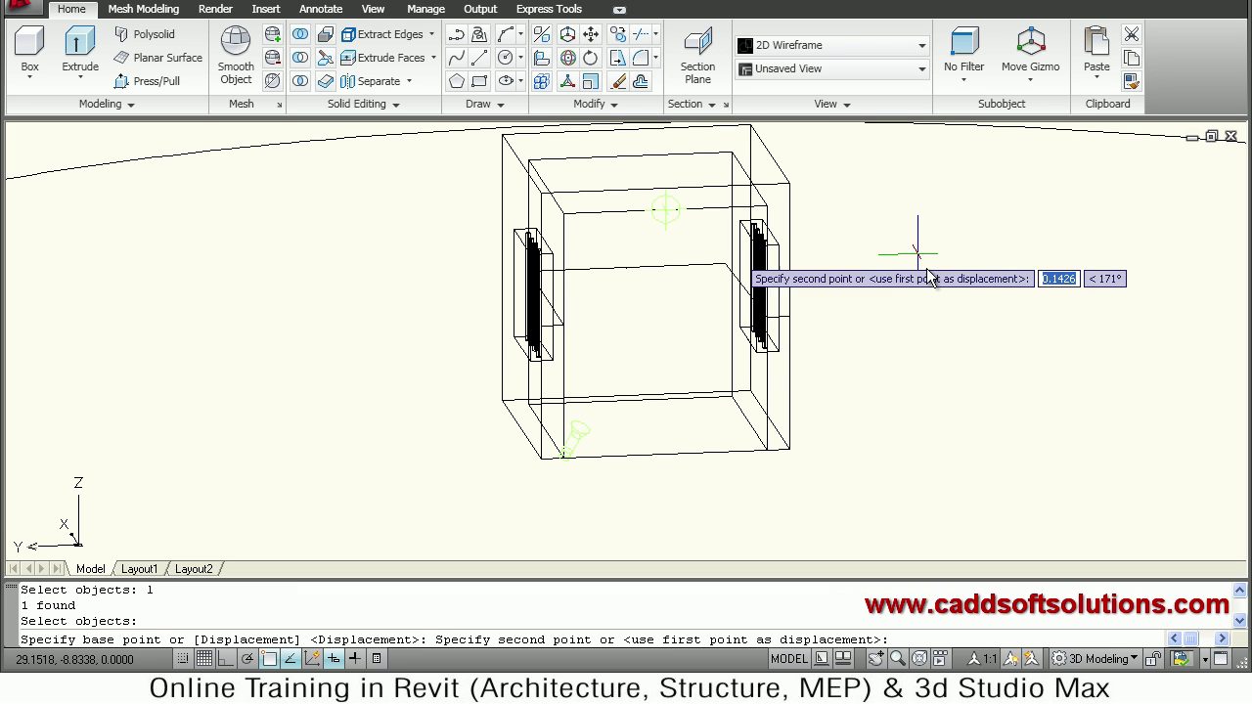
{"action": "left_click", "coordinate": [999, 364]}
Select the moved point and examine its position relative to the room's open front from several viewpoints
{"action": "middle_click_drag", "start_coordinate": [883, 313], "coordinate": [786, 412], "text": "shift"}
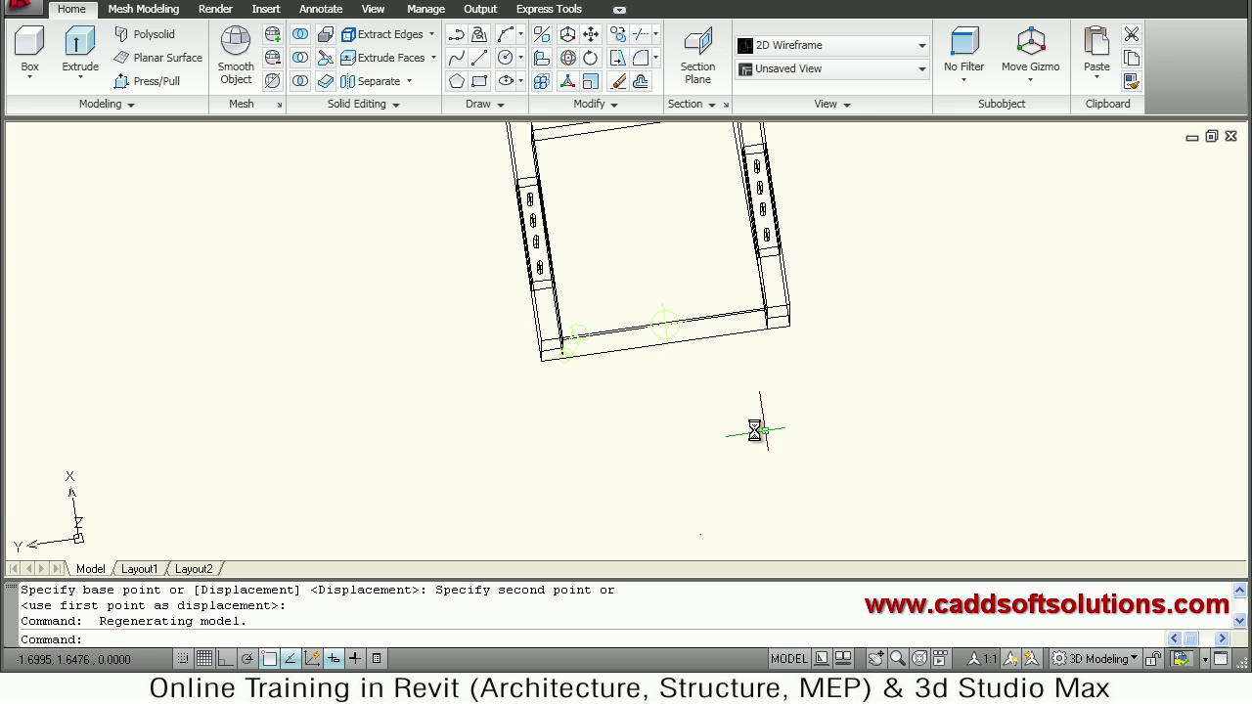
{"action": "scroll", "coordinate": [723, 422], "scroll_direction": "down", "scroll_amount": 3}
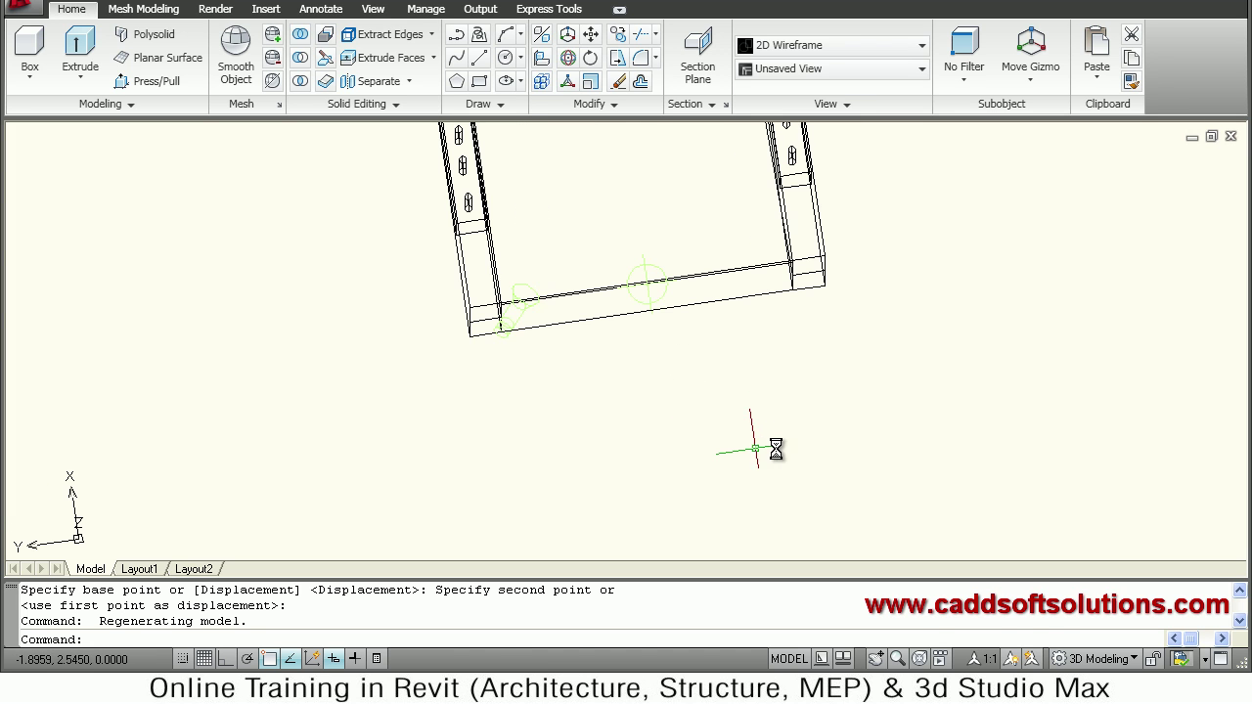
{"action": "middle_click_drag", "start_coordinate": [820, 426], "coordinate": [816, 265], "text": "shift"}
{"action": "scroll", "coordinate": [866, 339], "scroll_direction": "up", "scroll_amount": 4}
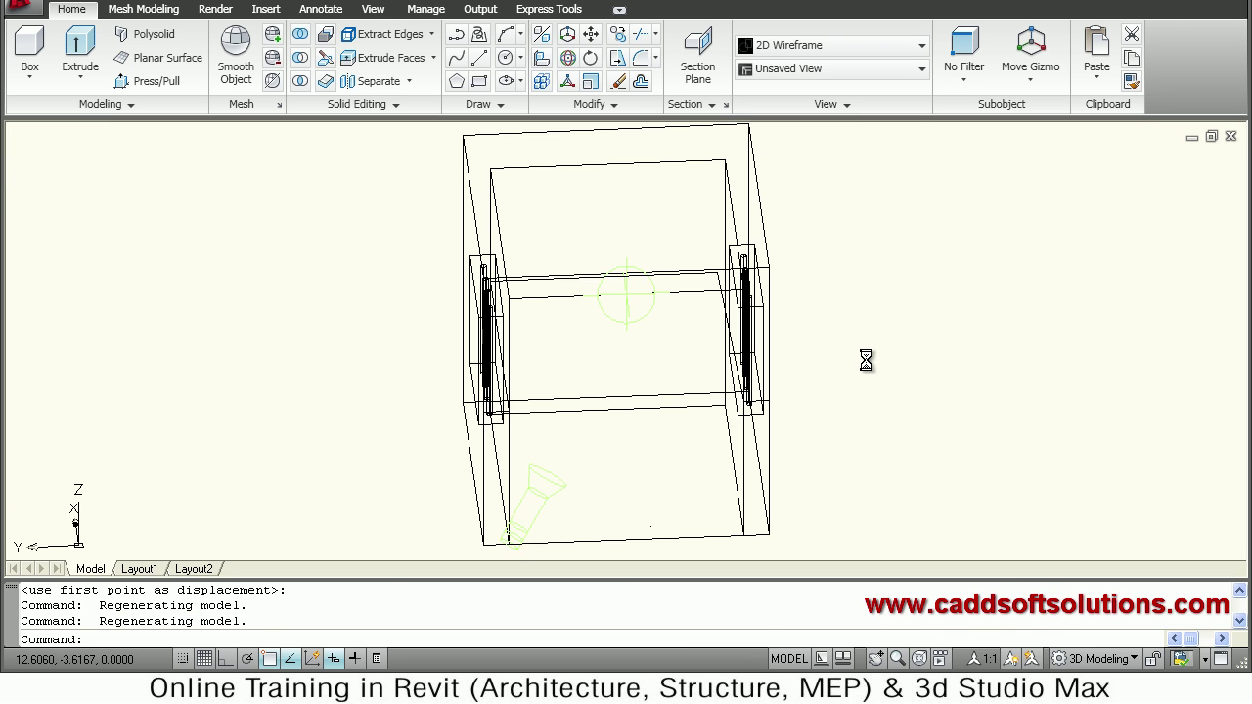
{"action": "middle_click_drag", "start_coordinate": [863, 355], "coordinate": [797, 199]}
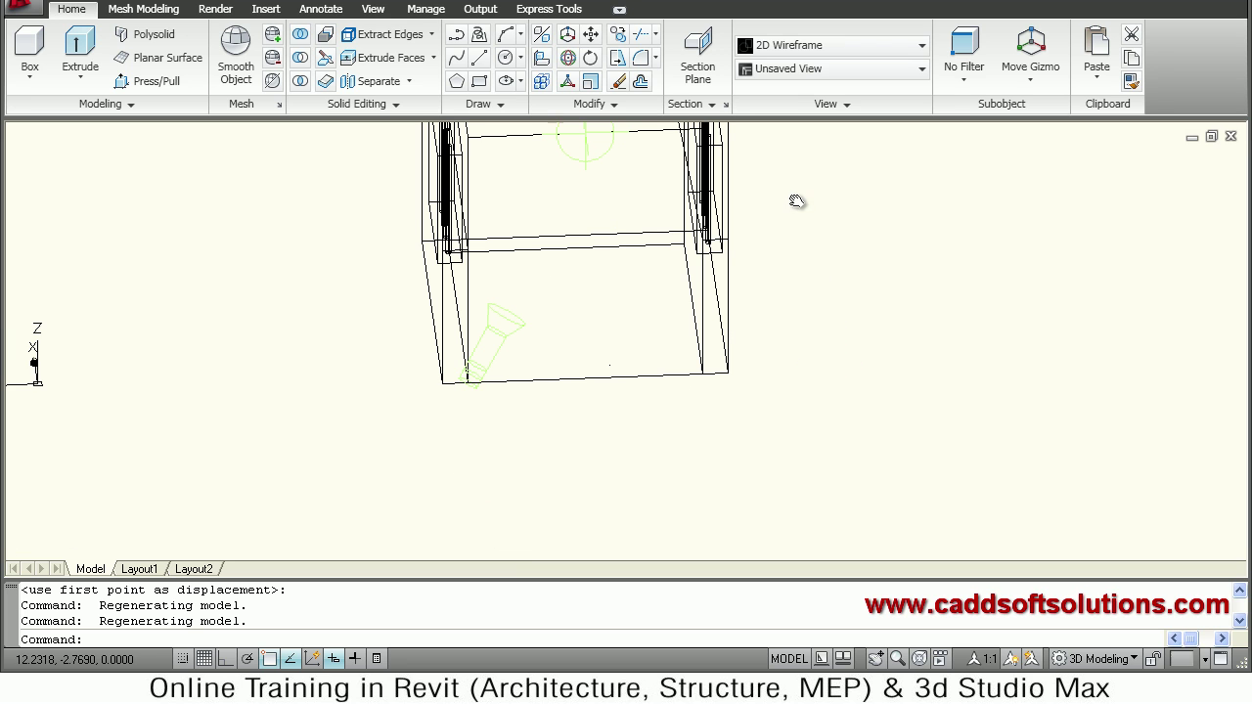
{"action": "middle_click", "coordinate": [609, 367]}
{"action": "middle_click_drag", "start_coordinate": [720, 363], "coordinate": [742, 412], "text": "shift"}
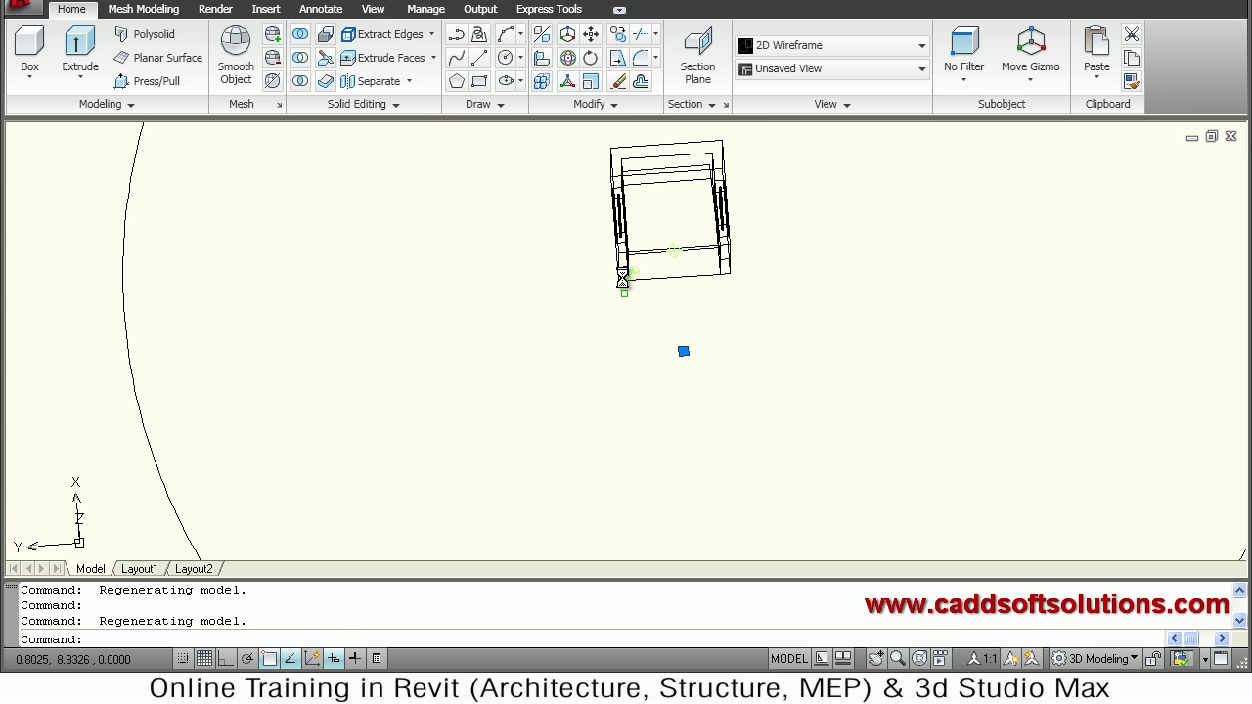
{"action": "scroll", "coordinate": [719, 192], "scroll_direction": "up", "scroll_amount": 5}
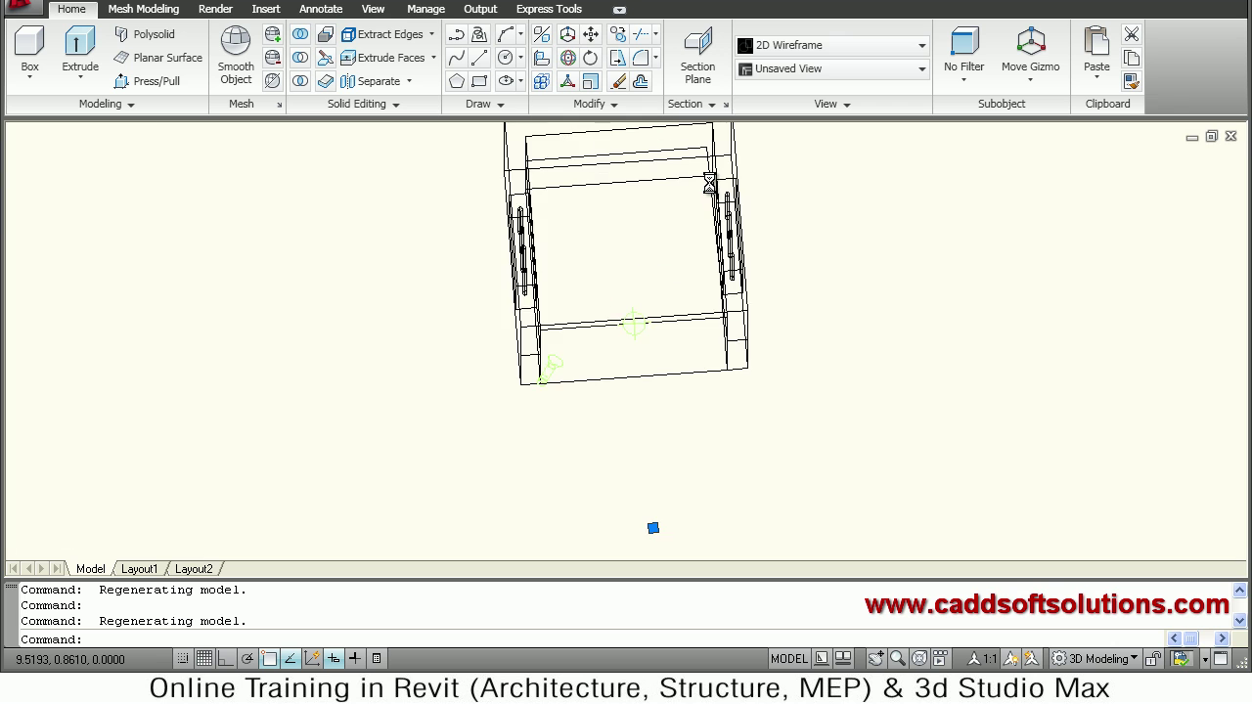
{"action": "mouse_move", "coordinate": [818, 313]}
{"action": "middle_mouse_down", "text": "shift"}
{"action": "mouse_move", "coordinate": [819, 260]}
{"action": "mouse_move", "coordinate": [805, 268]}
{"action": "middle_mouse_up", "text": "shift"}
{"action": "scroll", "coordinate": [780, 315], "scroll_direction": "down", "scroll_amount": 4}
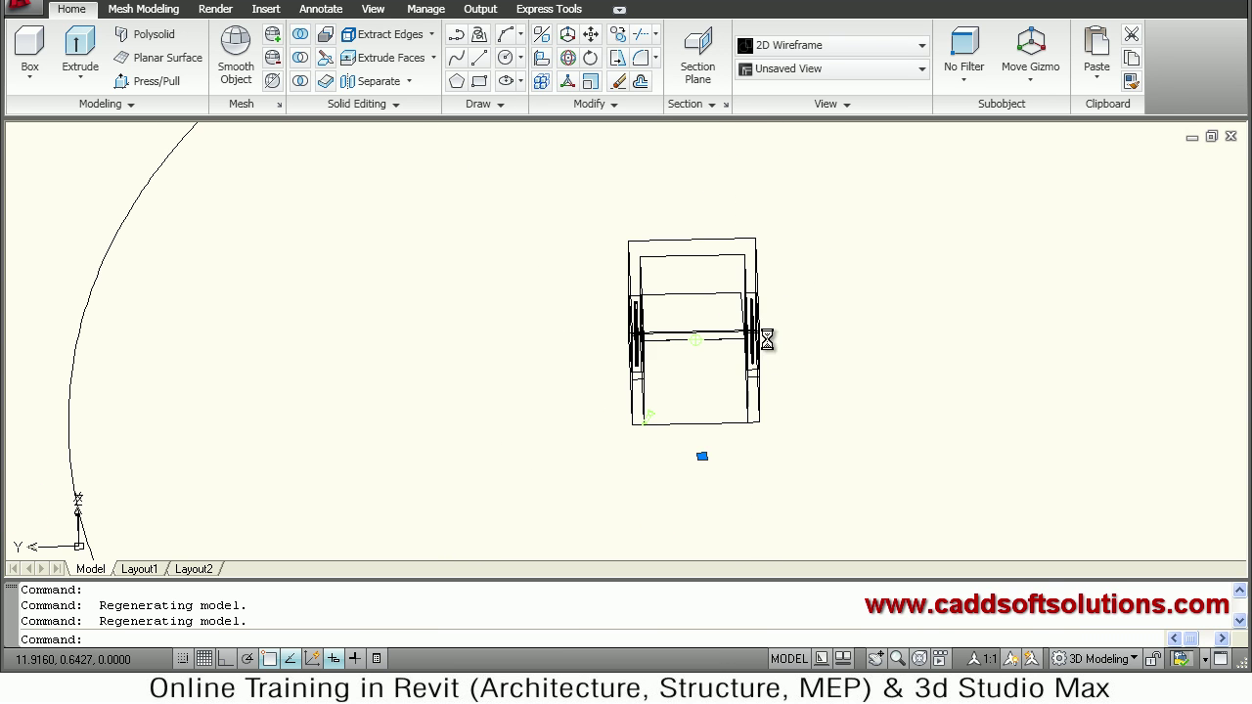
Start a motion path animation and link its camera to the point in front of the room's opening, named Point 1
{"action": "key", "text": "Escape"}
{"action": "key", "text": "Escape"}
{"action": "middle_click_drag", "start_coordinate": [765, 451], "coordinate": [782, 391], "text": "shift"}
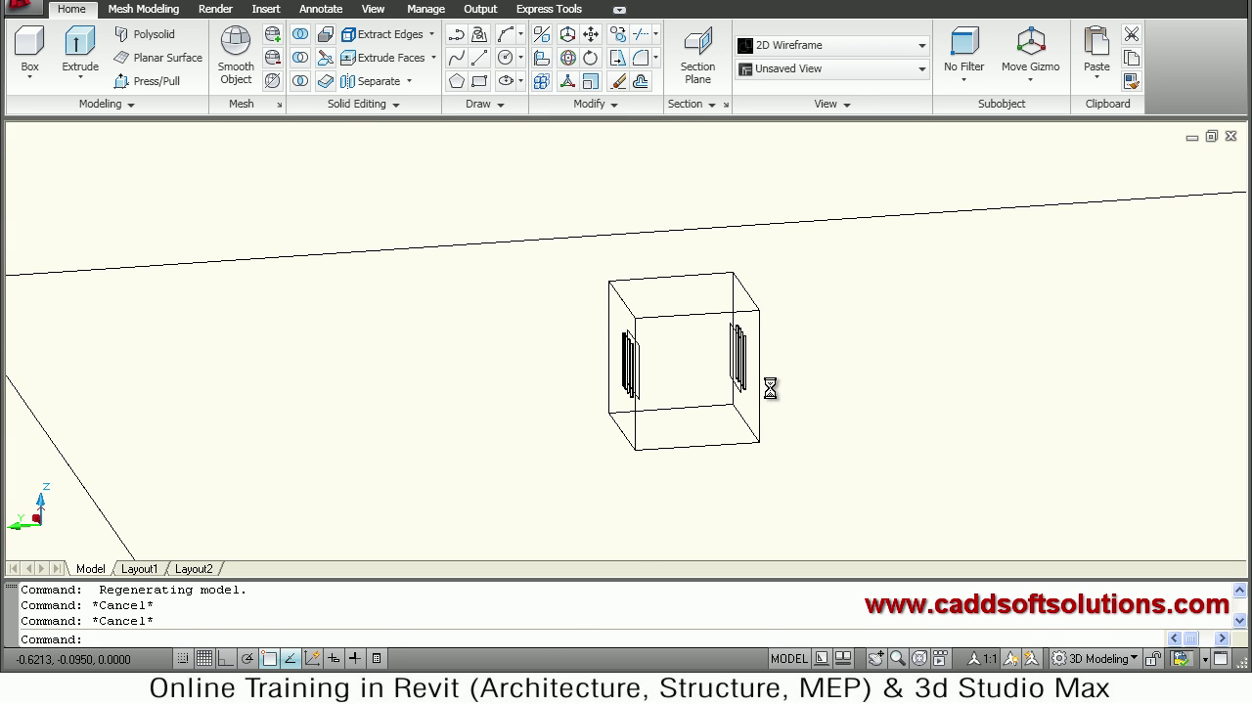
{"action": "scroll", "coordinate": [790, 492], "scroll_direction": "up", "scroll_amount": 3}
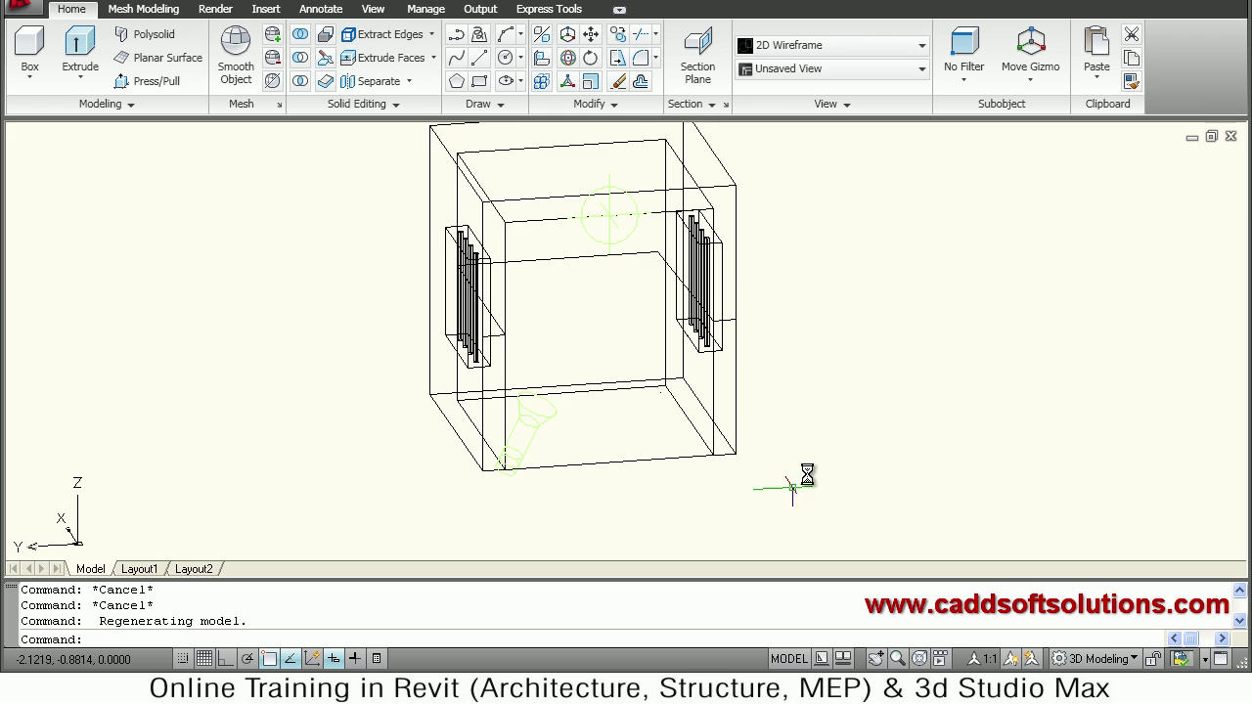
{"action": "scroll", "coordinate": [792, 414], "scroll_direction": "down", "scroll_amount": 3}
{"action": "scroll", "coordinate": [790, 411], "scroll_direction": "up", "scroll_amount": 2}
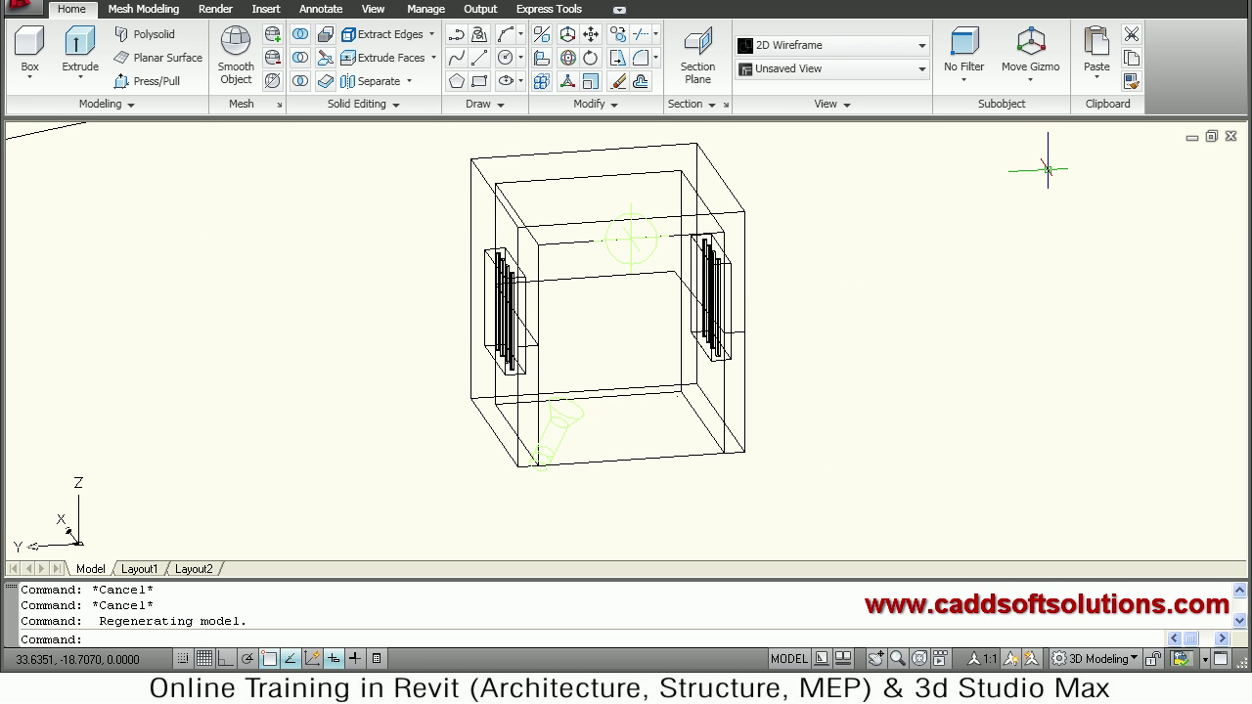
{"action": "left_click", "coordinate": [216, 10]}
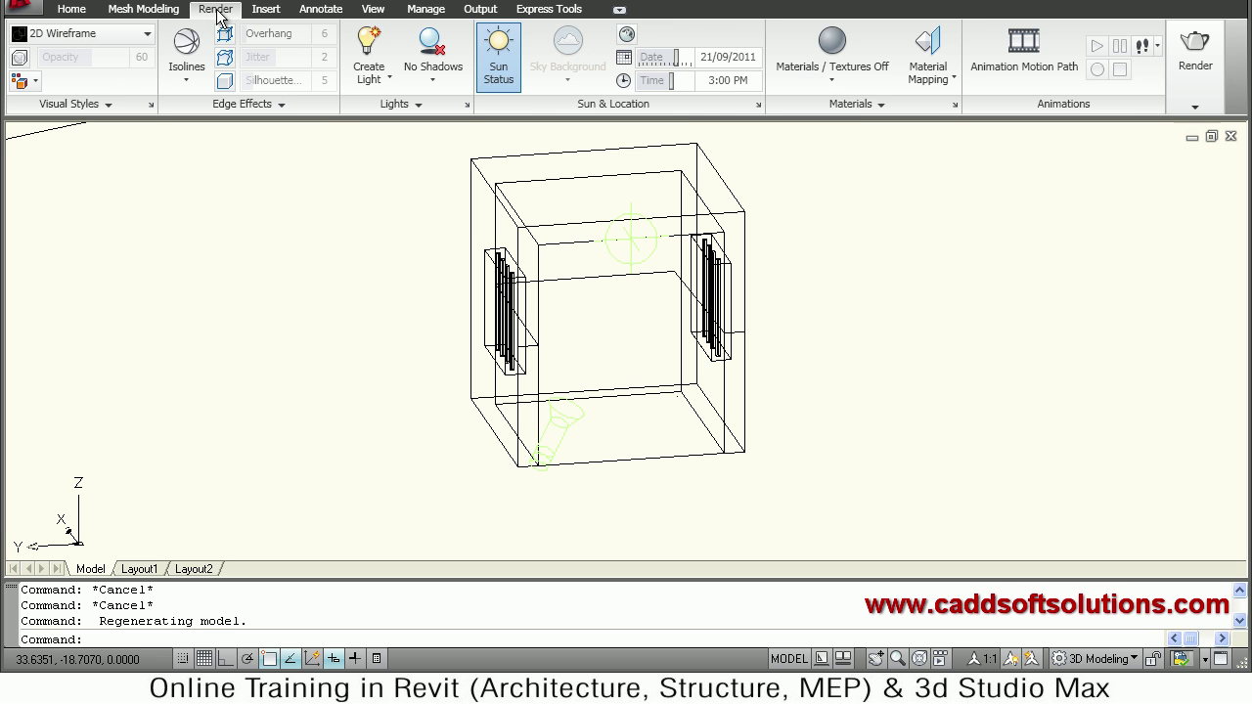
{"action": "left_click", "coordinate": [988, 76]}
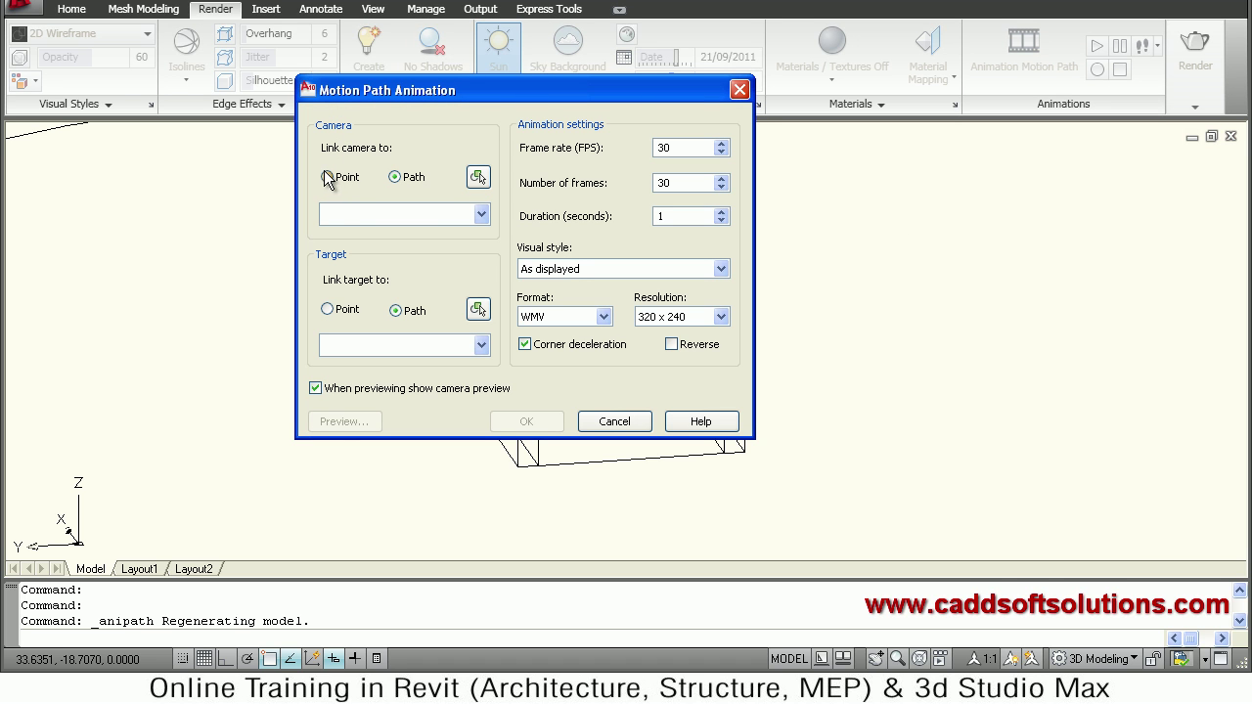
{"action": "left_click", "coordinate": [328, 177]}
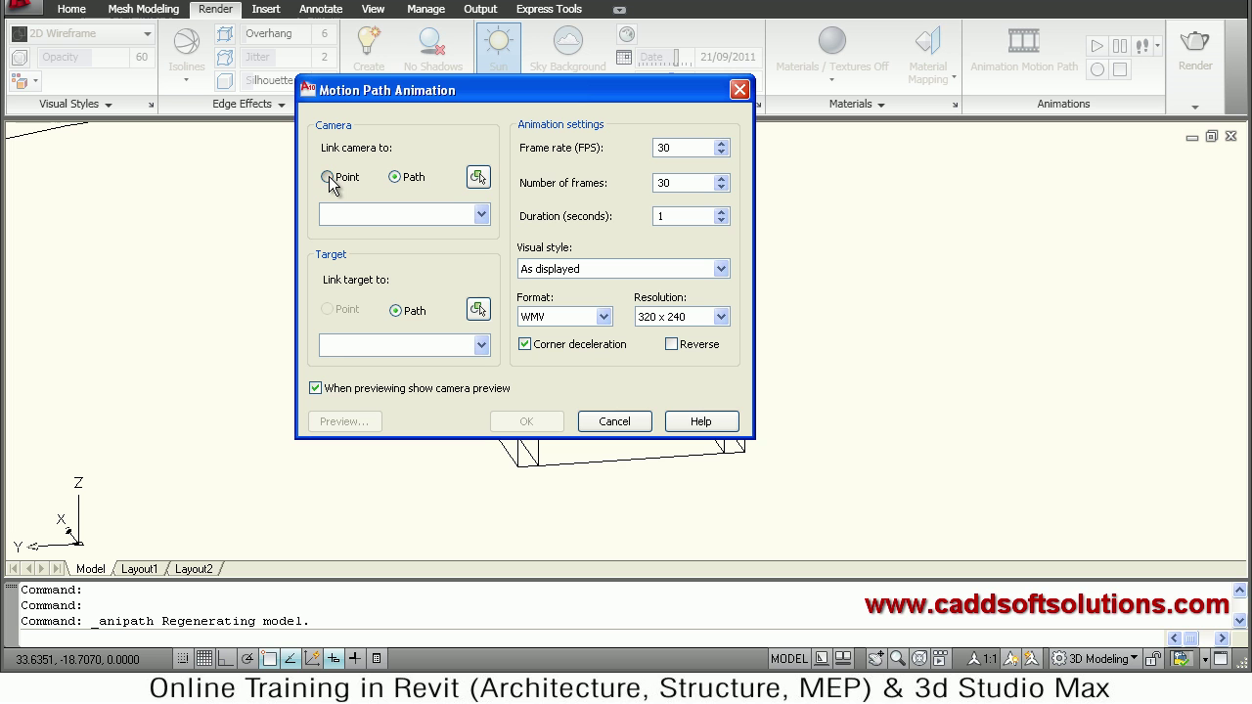
{"action": "left_click", "coordinate": [478, 176]}
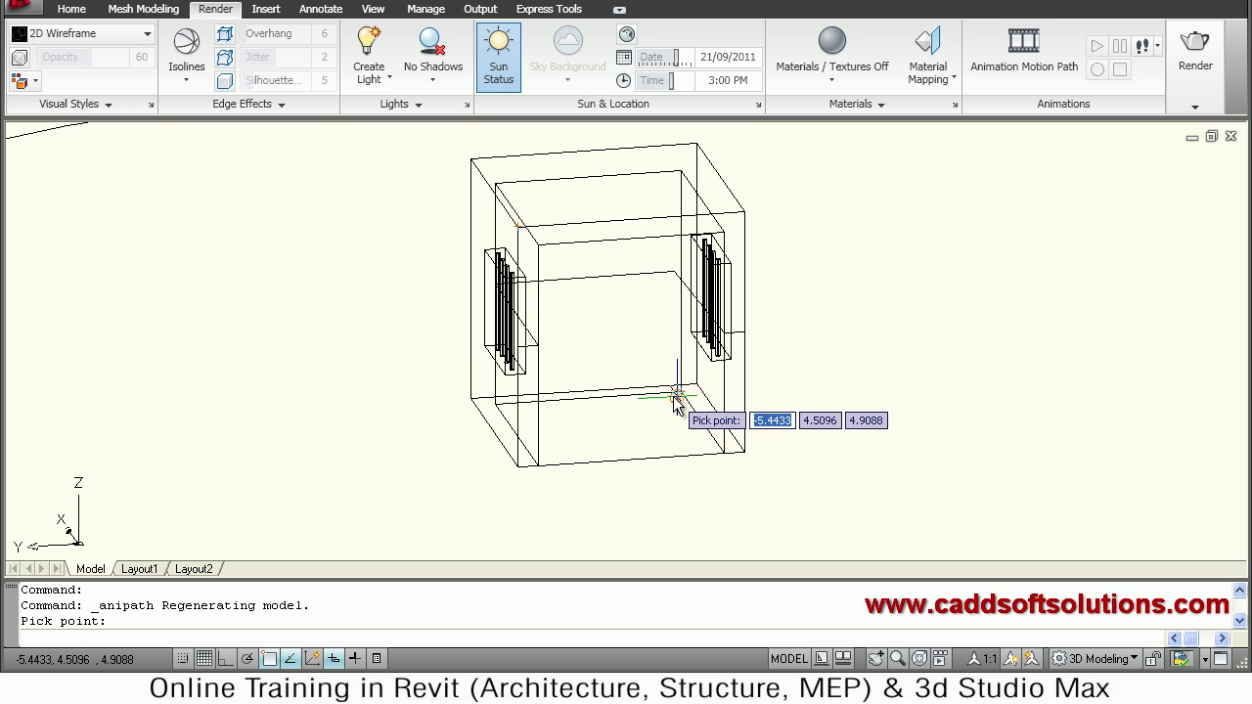
{"action": "left_click", "coordinate": [675, 397]}
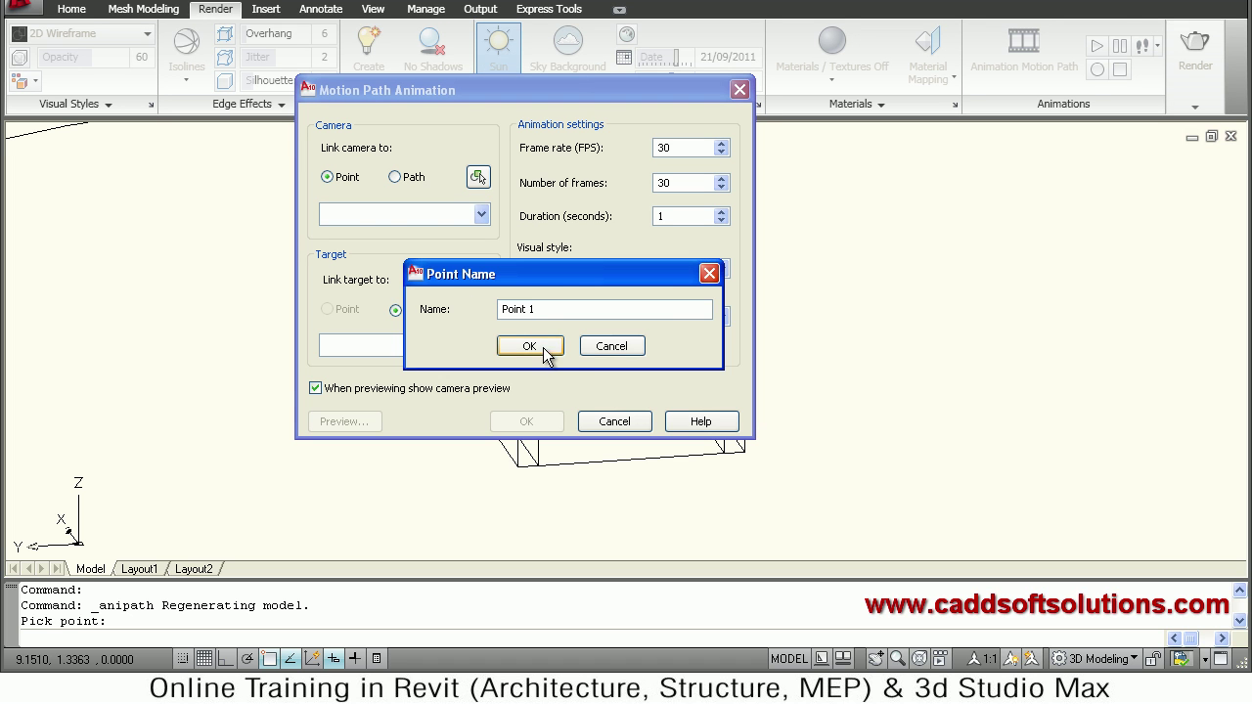
{"action": "left_click", "coordinate": [543, 347]}
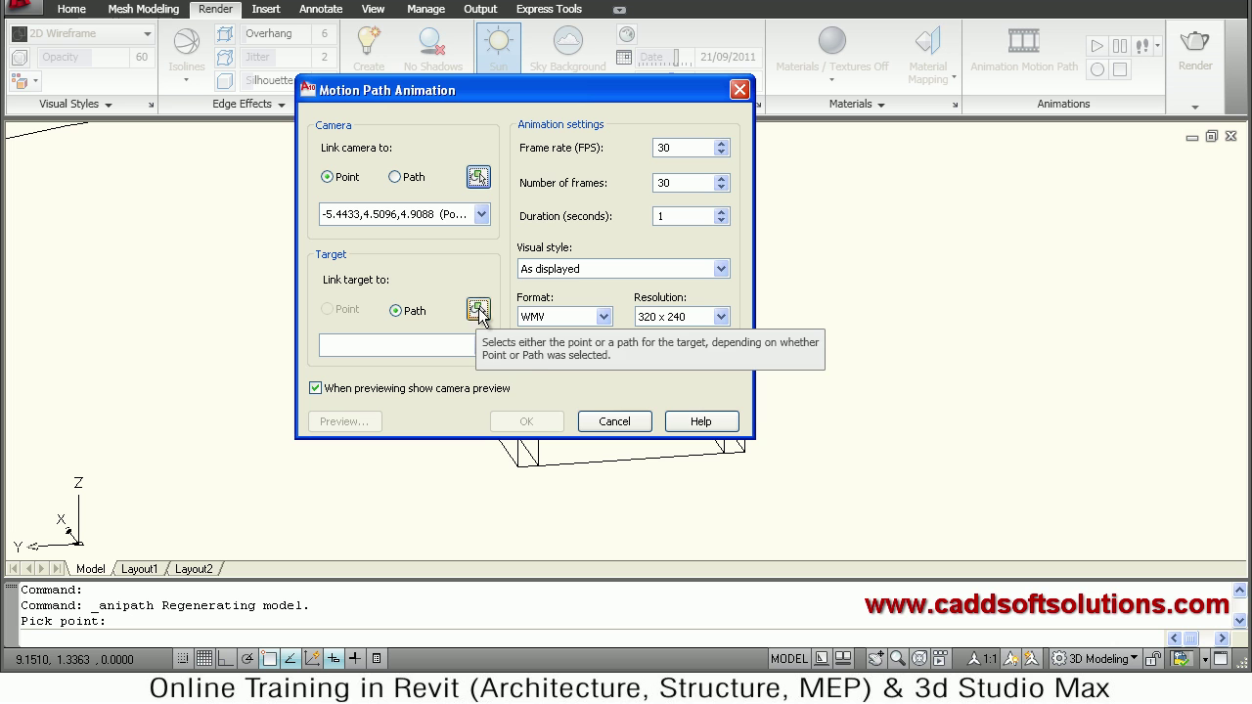
Link the animation target to the polyline along the room's back wall, with the path name Path1
{"action": "left_click", "coordinate": [478, 311]}
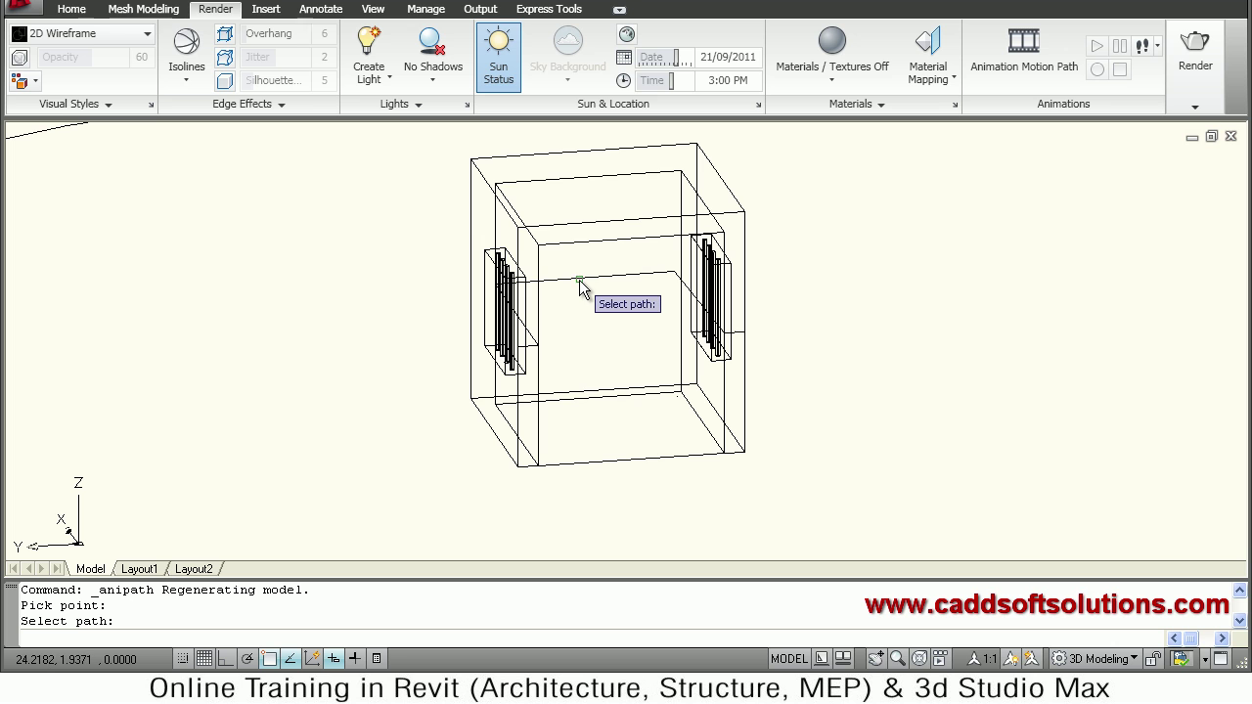
{"action": "left_click", "coordinate": [579, 284]}
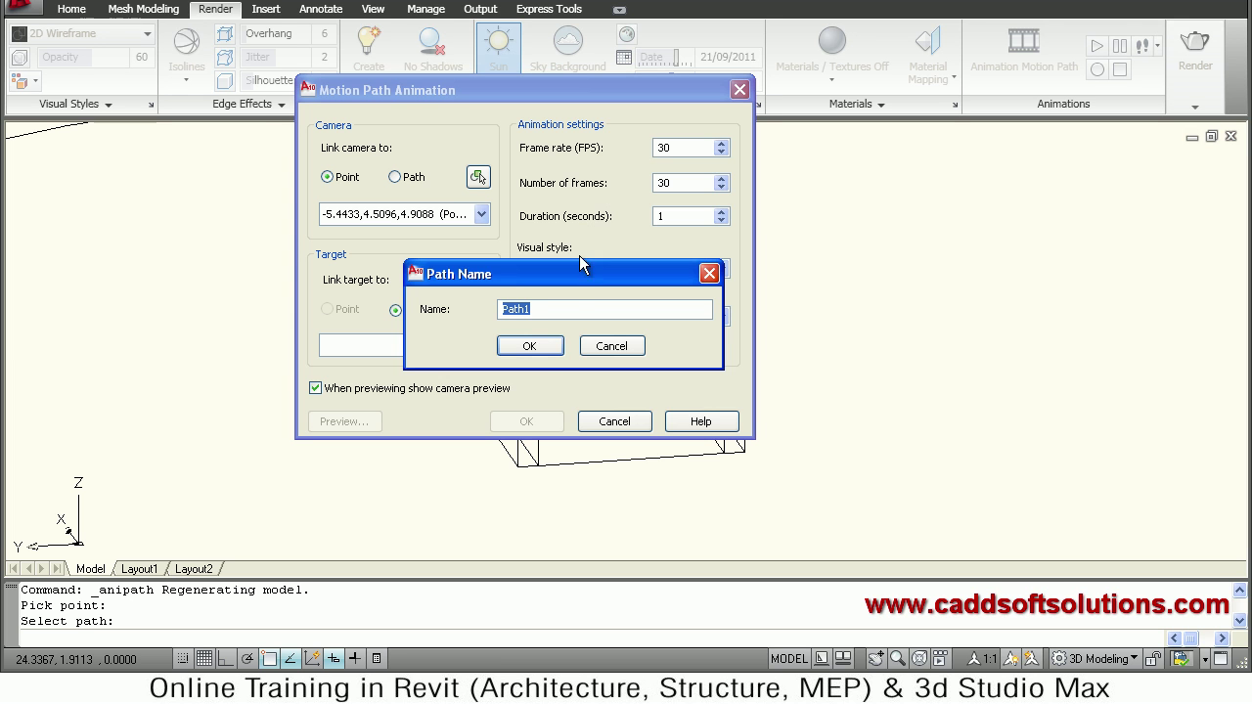
{"action": "left_click", "coordinate": [536, 338]}
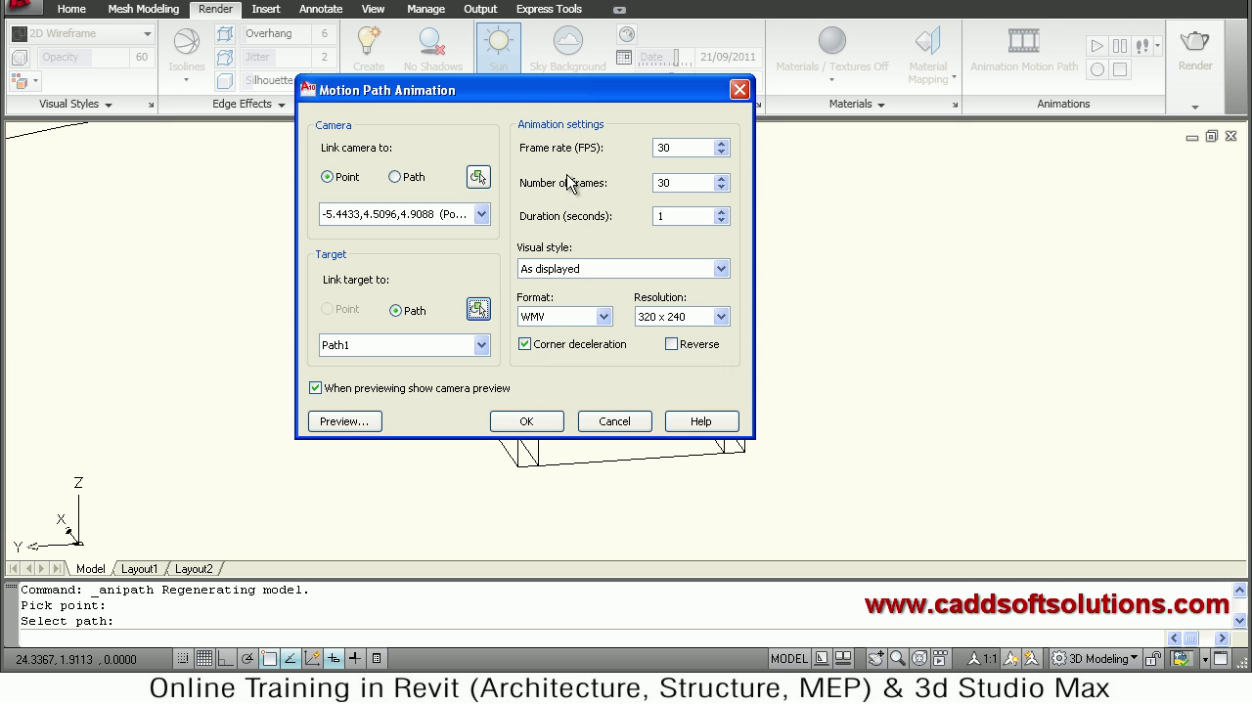
Set the animation to 60 FPS, a 10-second duration and the As displayed visual style, and preview it
{"action": "double_click", "coordinate": [678, 147]}
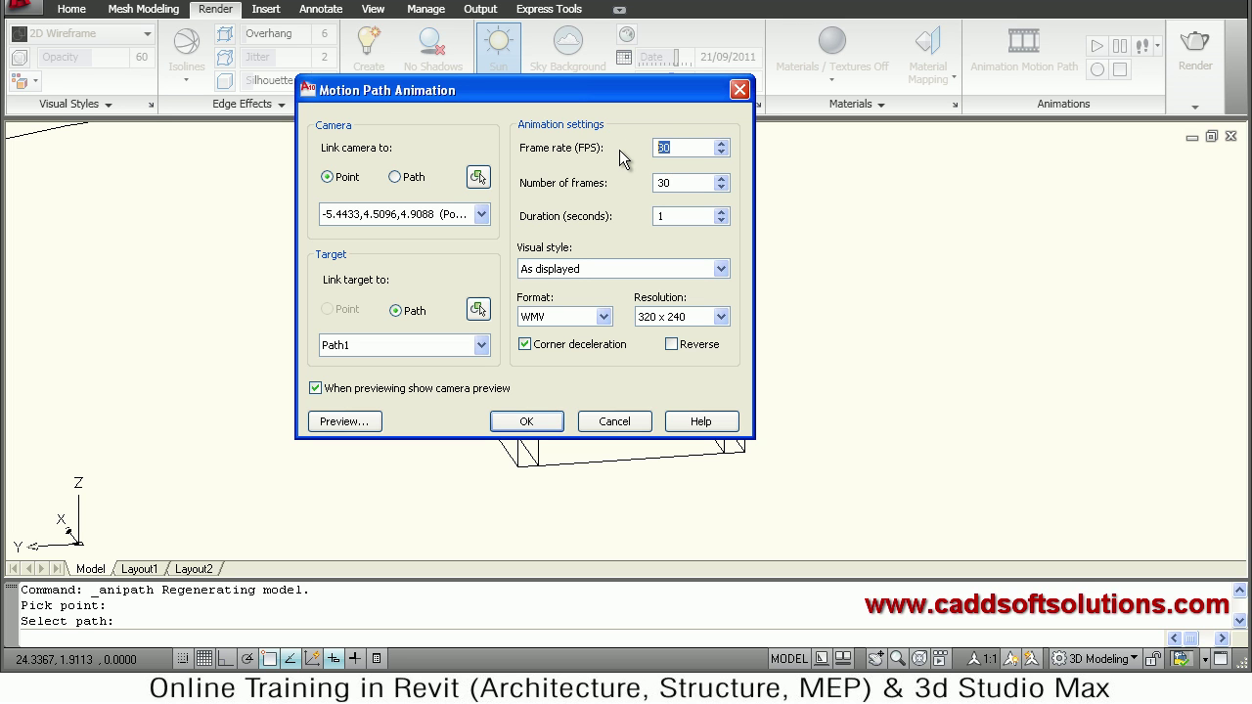
{"action": "type", "text": "60"}
{"action": "double_click", "coordinate": [682, 182]}
{"action": "type", "text": "60"}
{"action": "type", "text": "10"}
{"action": "left_click", "coordinate": [558, 272]}
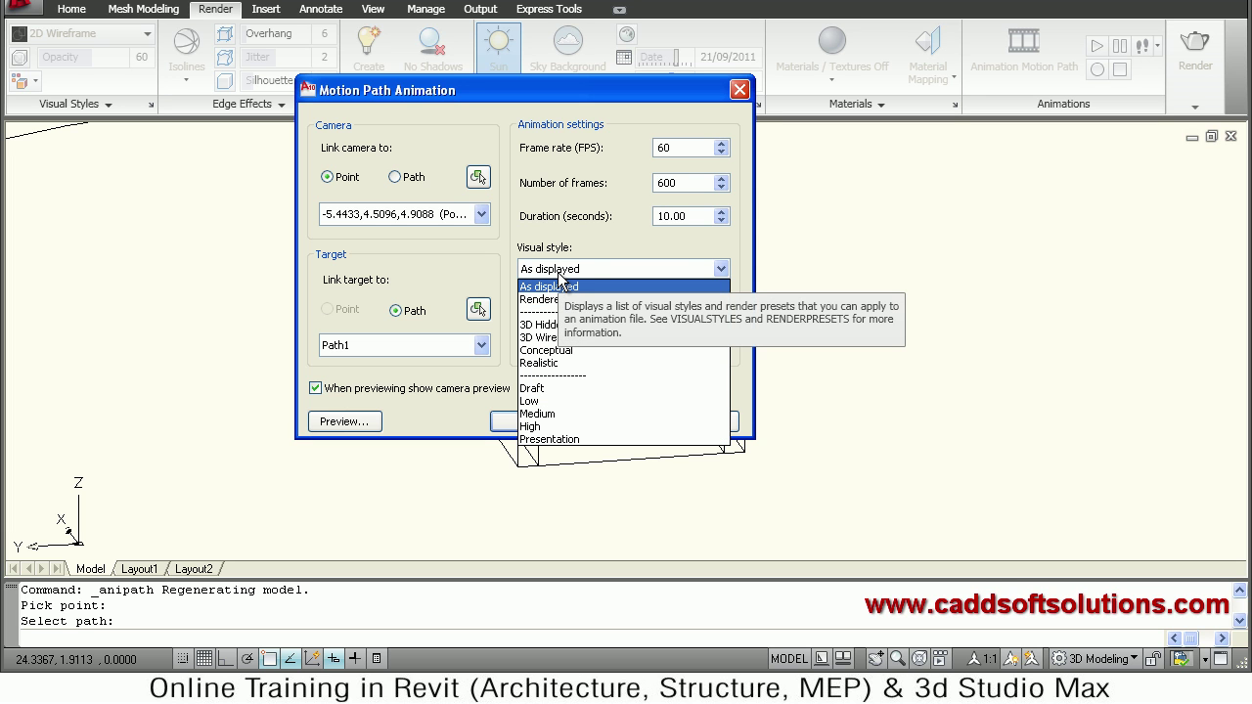
{"action": "left_click", "coordinate": [584, 284]}
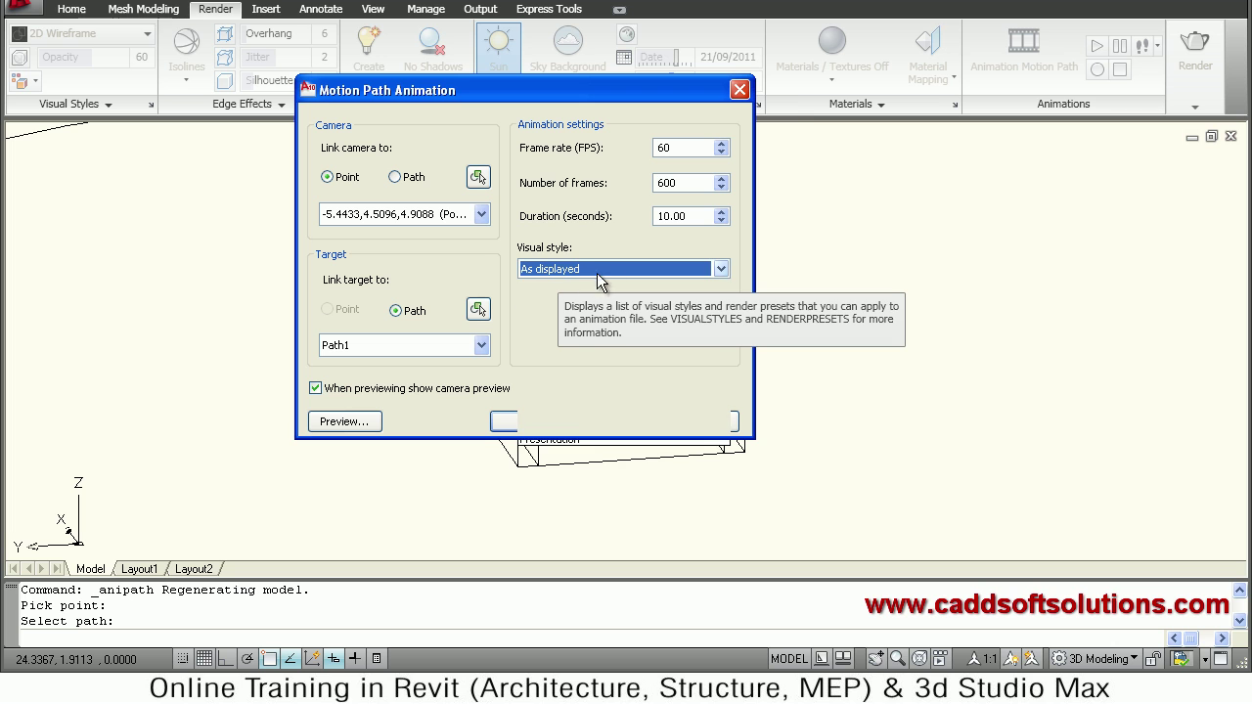
{"action": "left_click", "coordinate": [337, 424]}
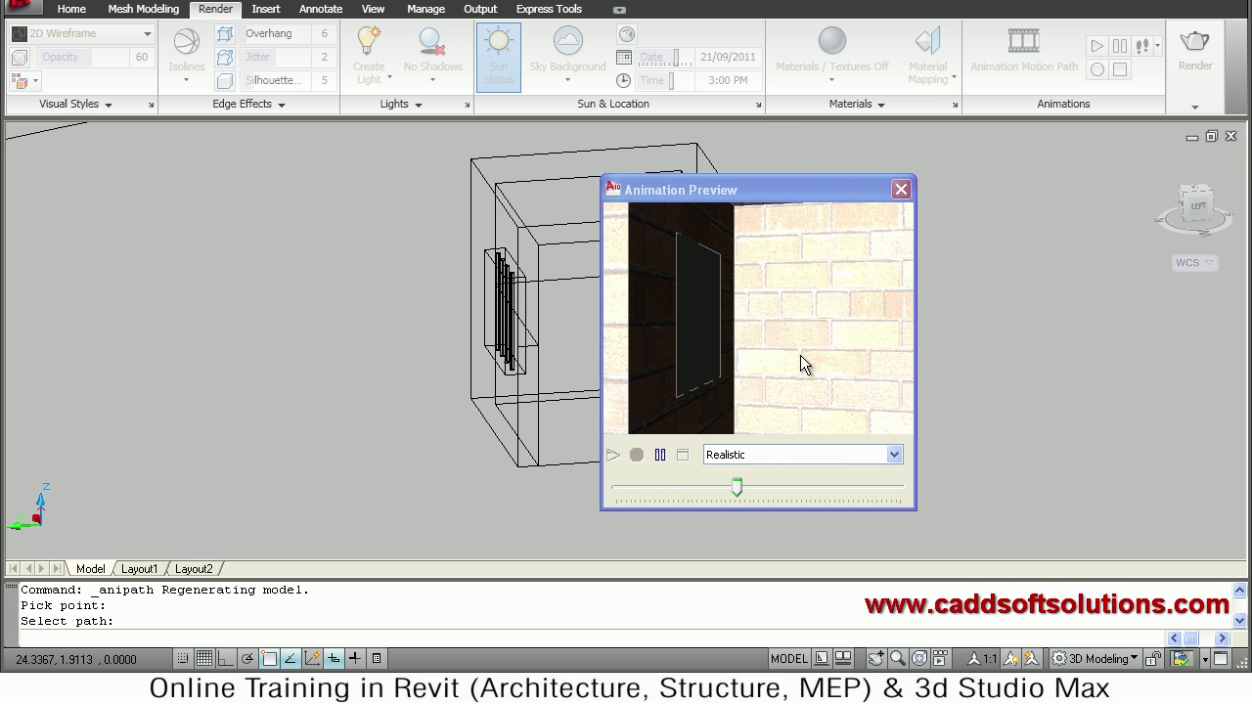
{"action": "left_click", "coordinate": [901, 191]}
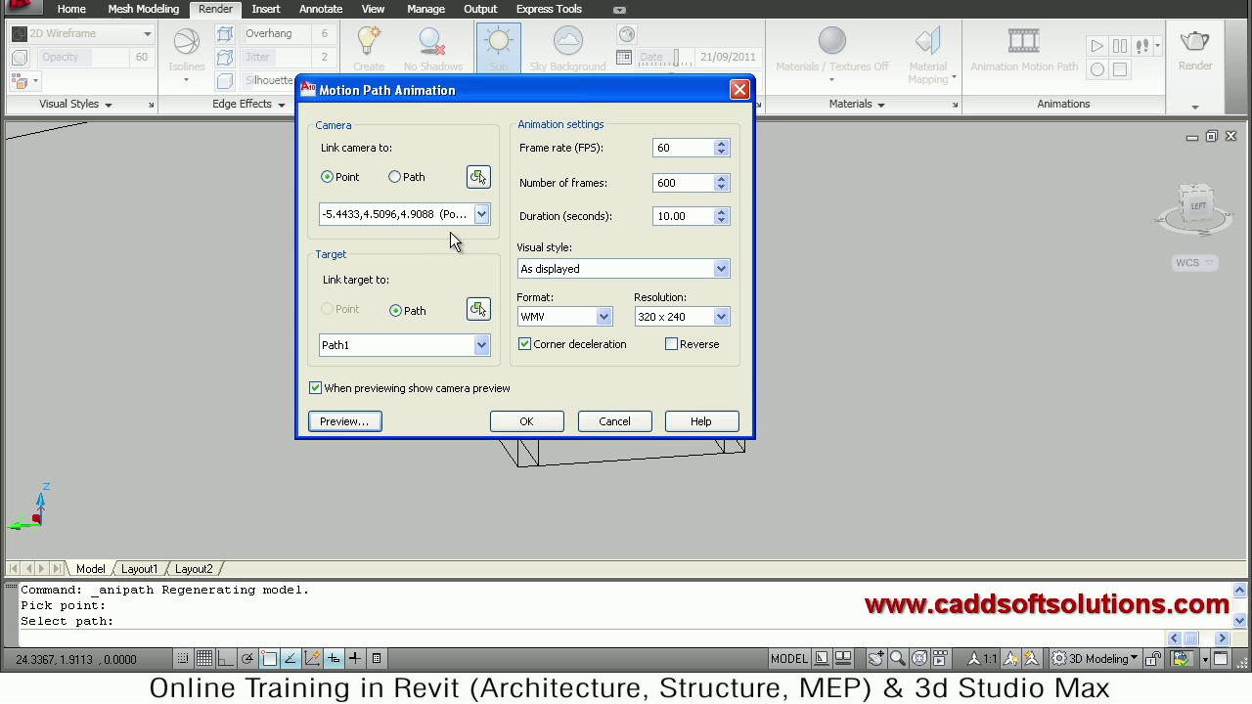
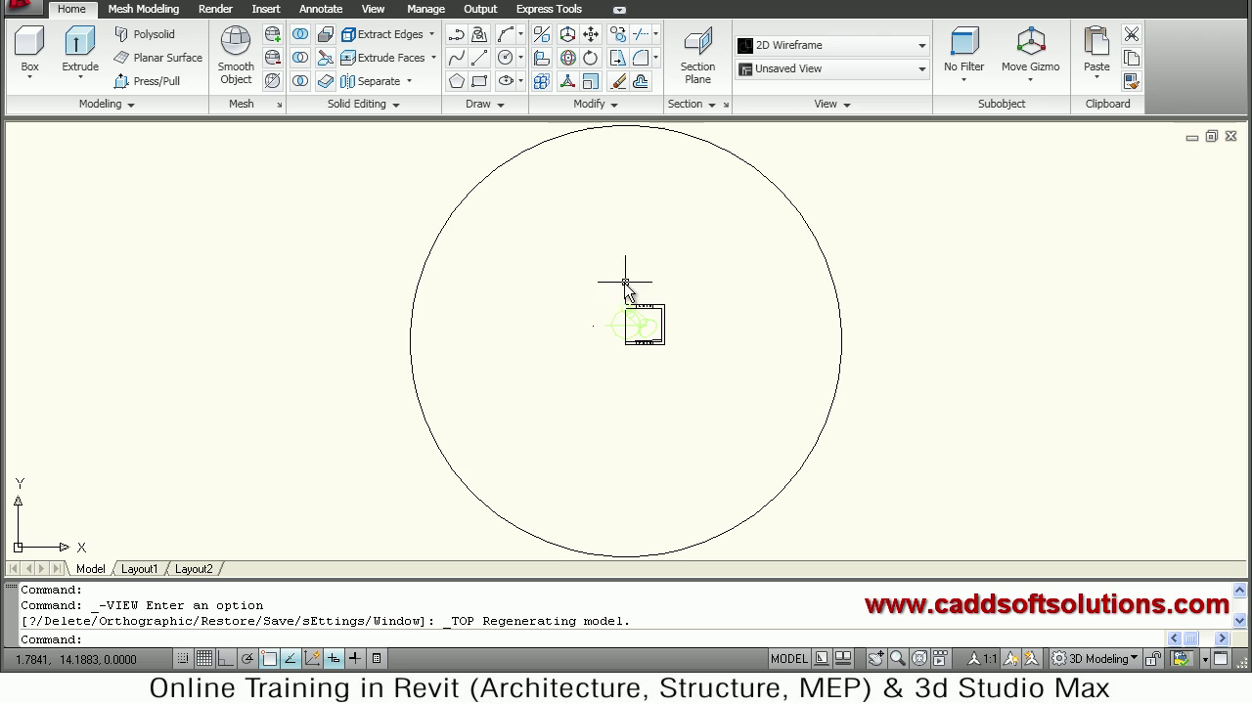
Draw an orthogonal polyline in plan, passing the open front, stepping about 6.4 units into the room, and returning out past the opposite side
{"action": "scroll", "coordinate": [619, 300], "scroll_direction": "up", "scroll_amount": 3}
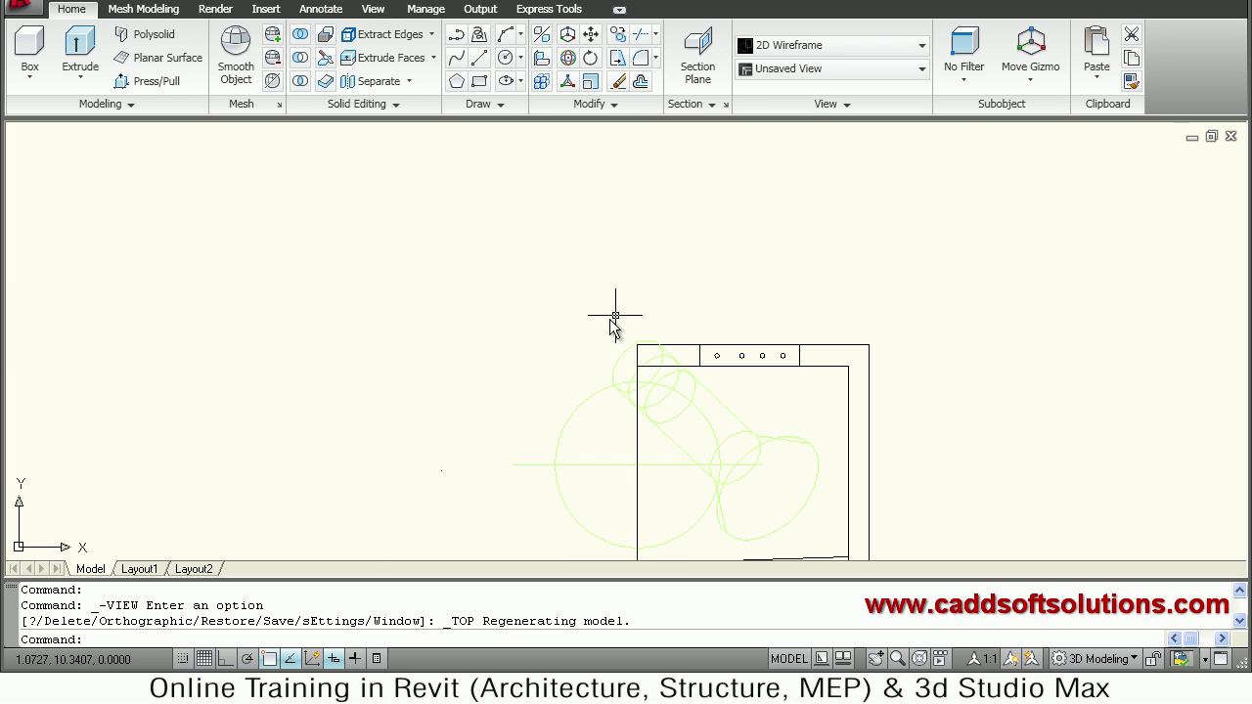
{"action": "middle_click_drag", "start_coordinate": [652, 325], "coordinate": [640, 290]}
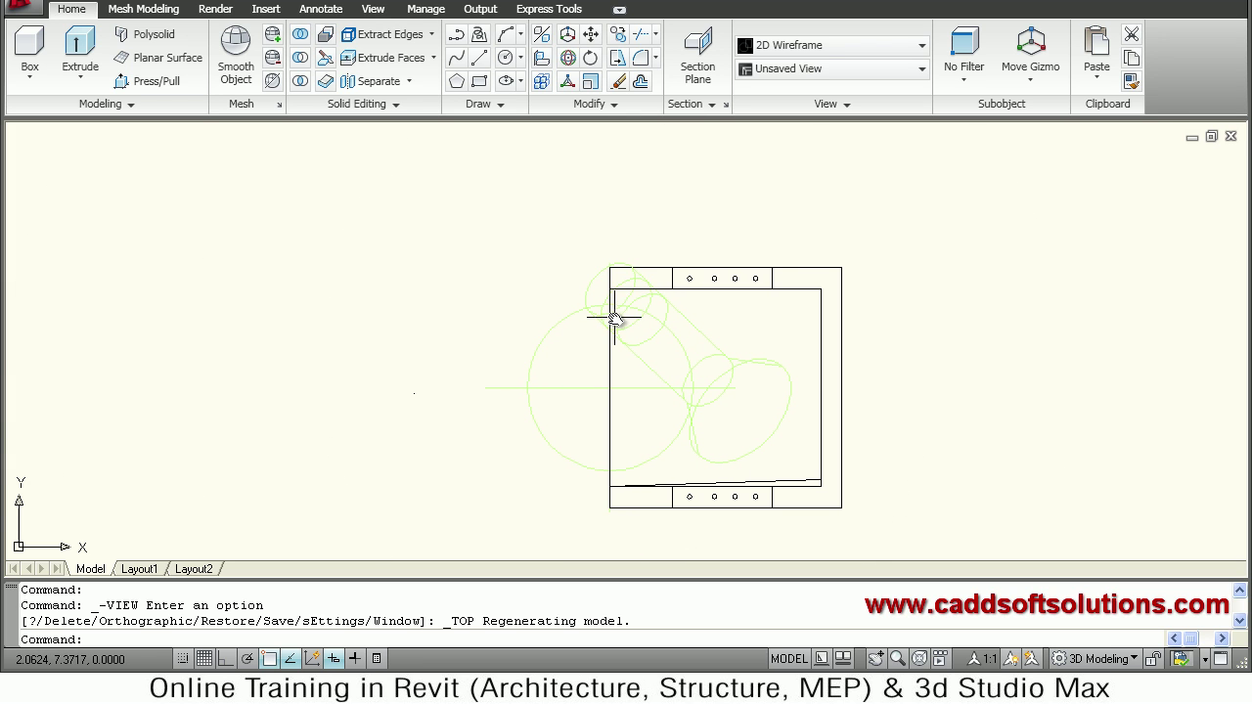
{"action": "type", "text": "p"}
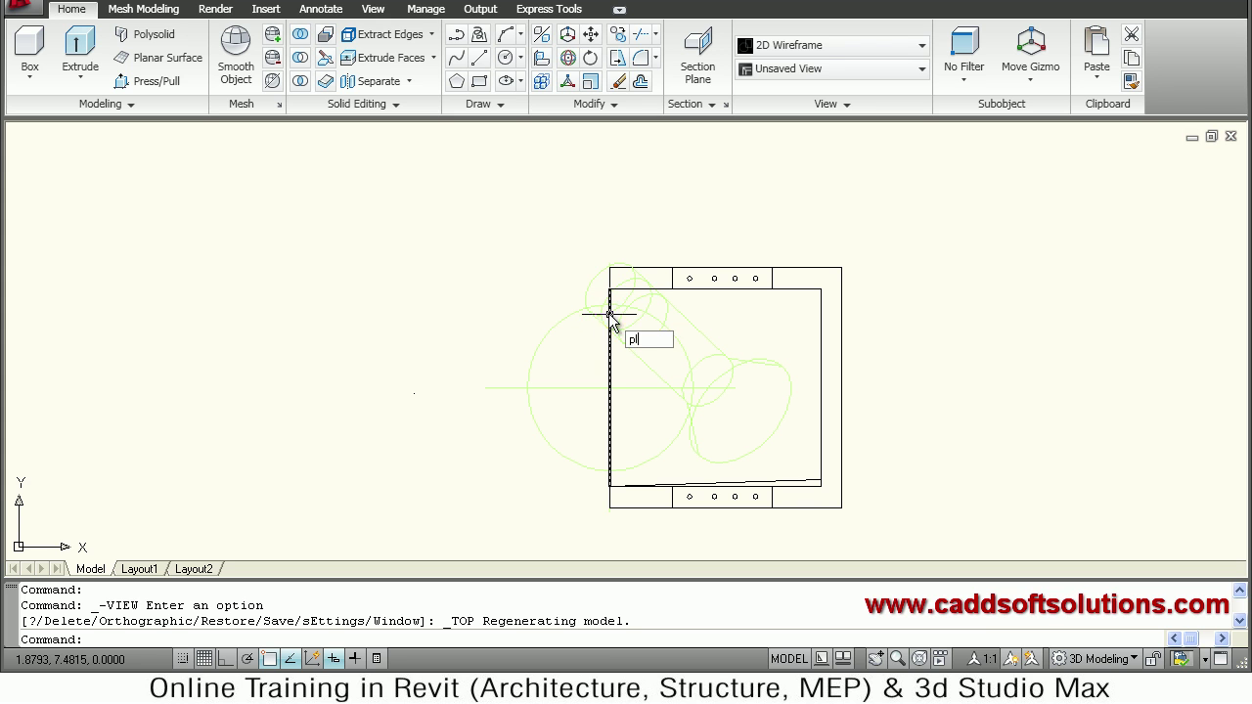
{"action": "type", "text": "l"}
{"action": "key", "text": "Return"}
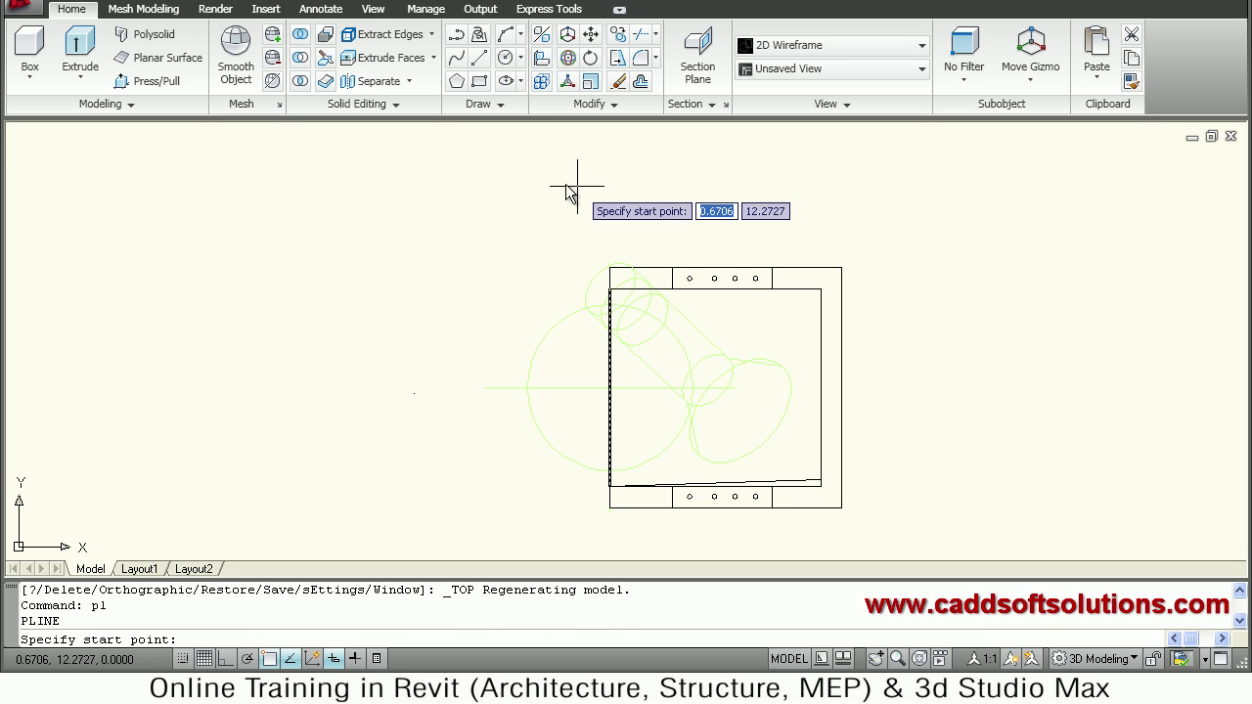
{"action": "left_click", "coordinate": [536, 173]}
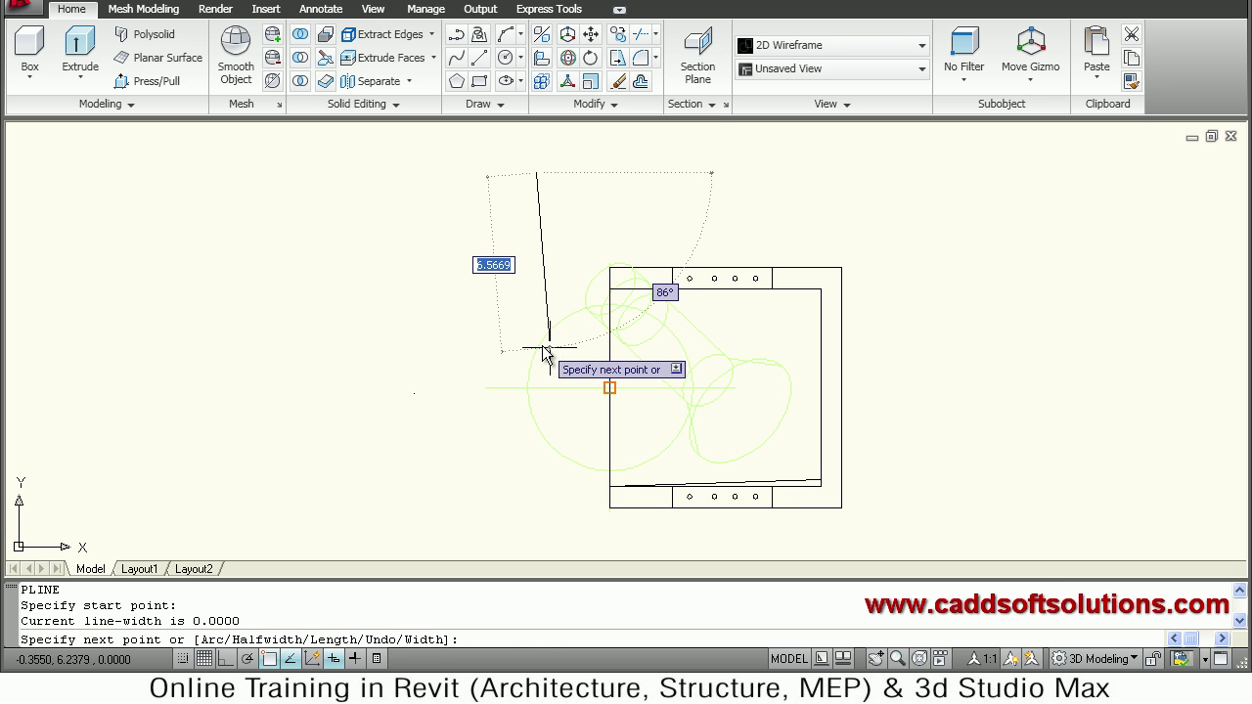
{"action": "key", "text": "F8"}
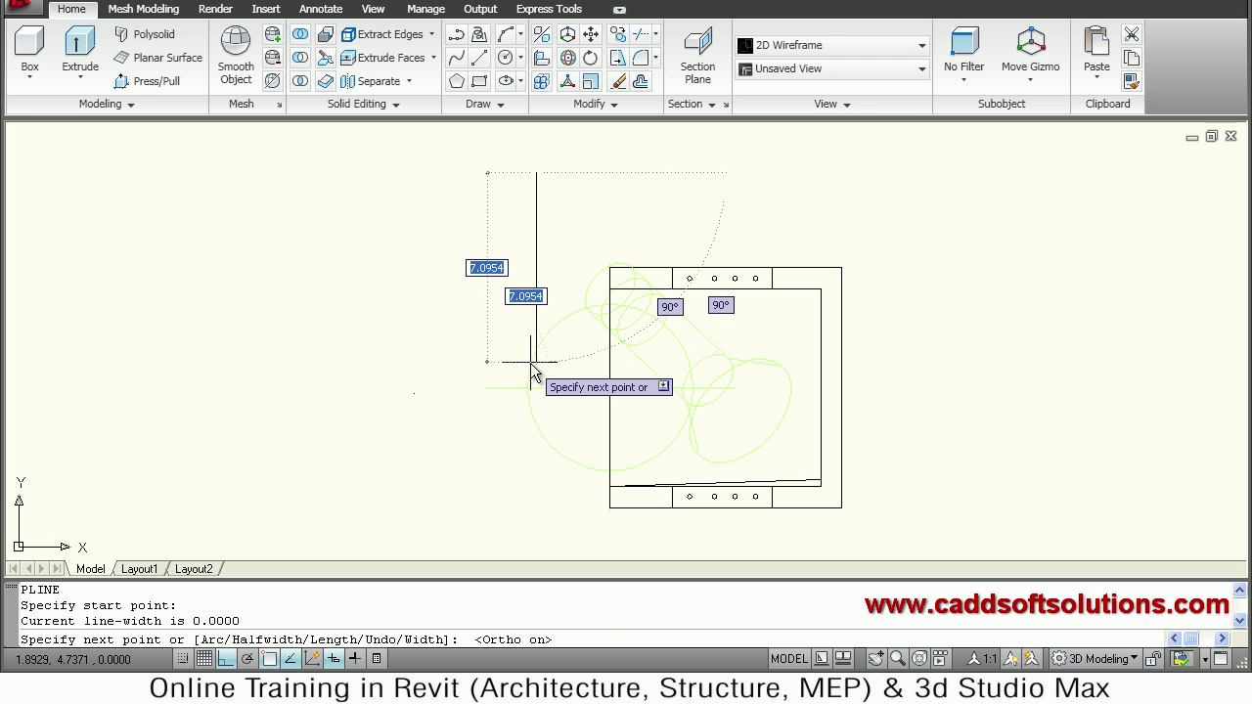
{"action": "key", "text": "F3"}
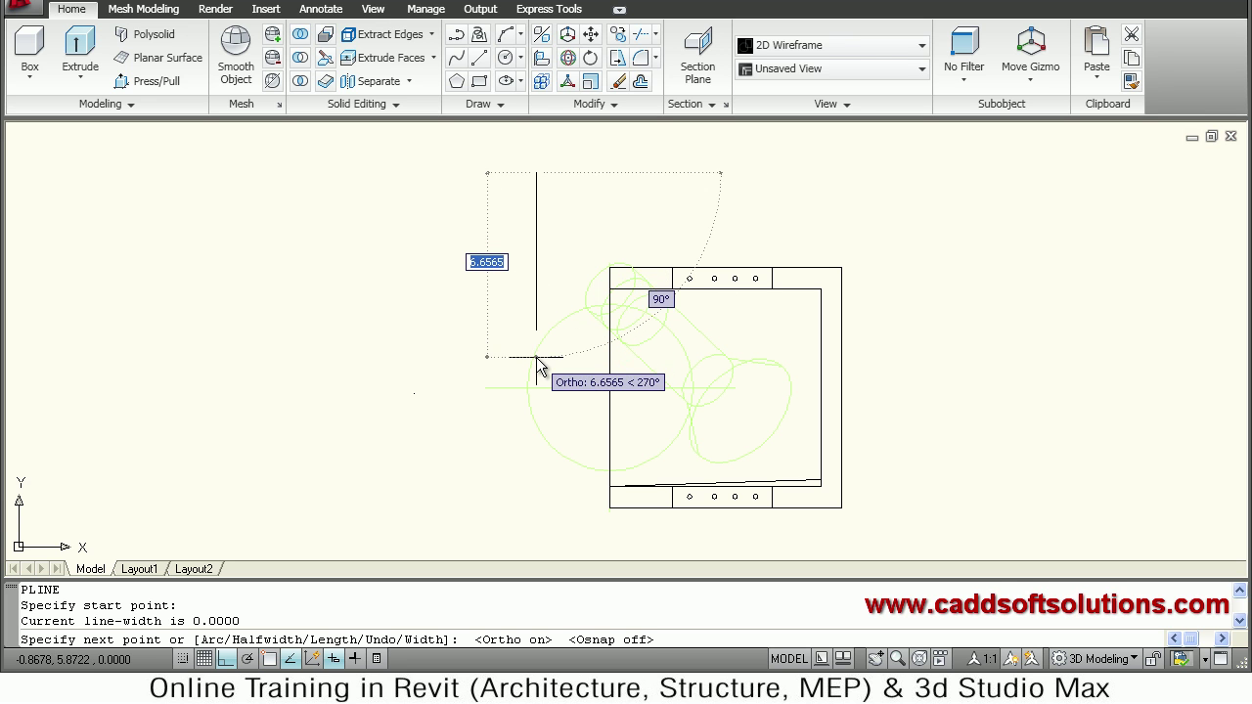
{"action": "left_click", "coordinate": [536, 352]}
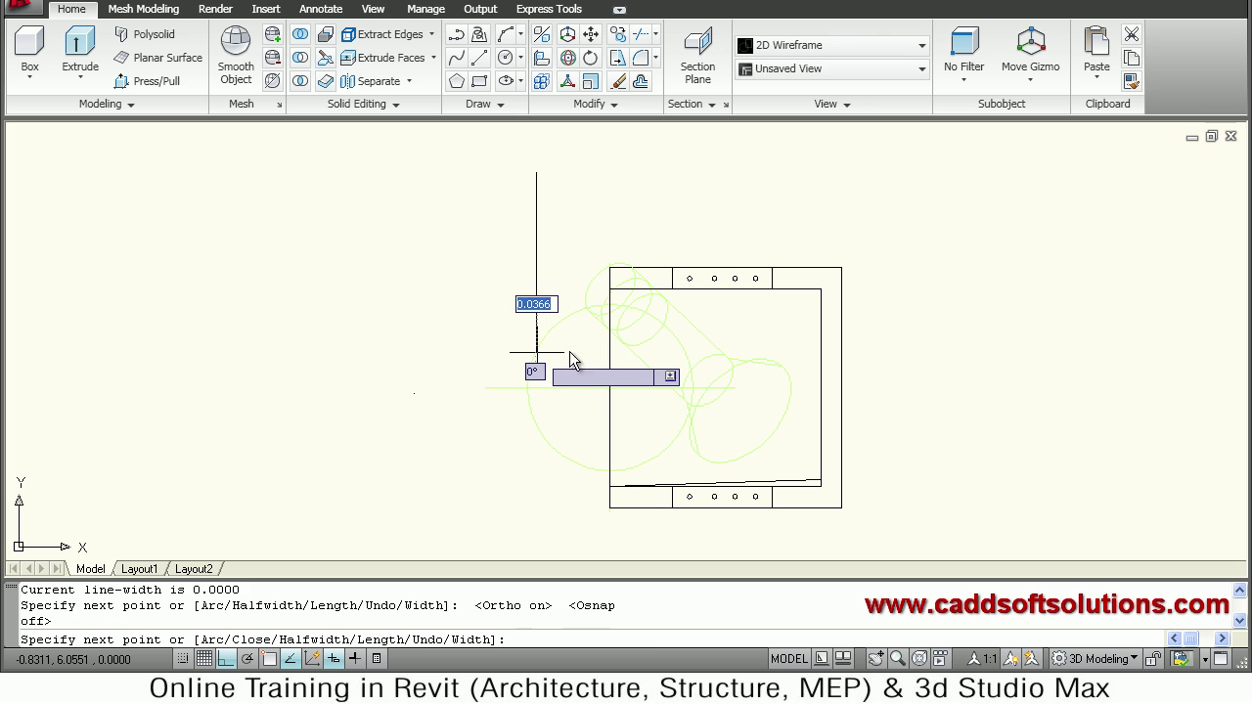
{"action": "left_click", "coordinate": [702, 354]}
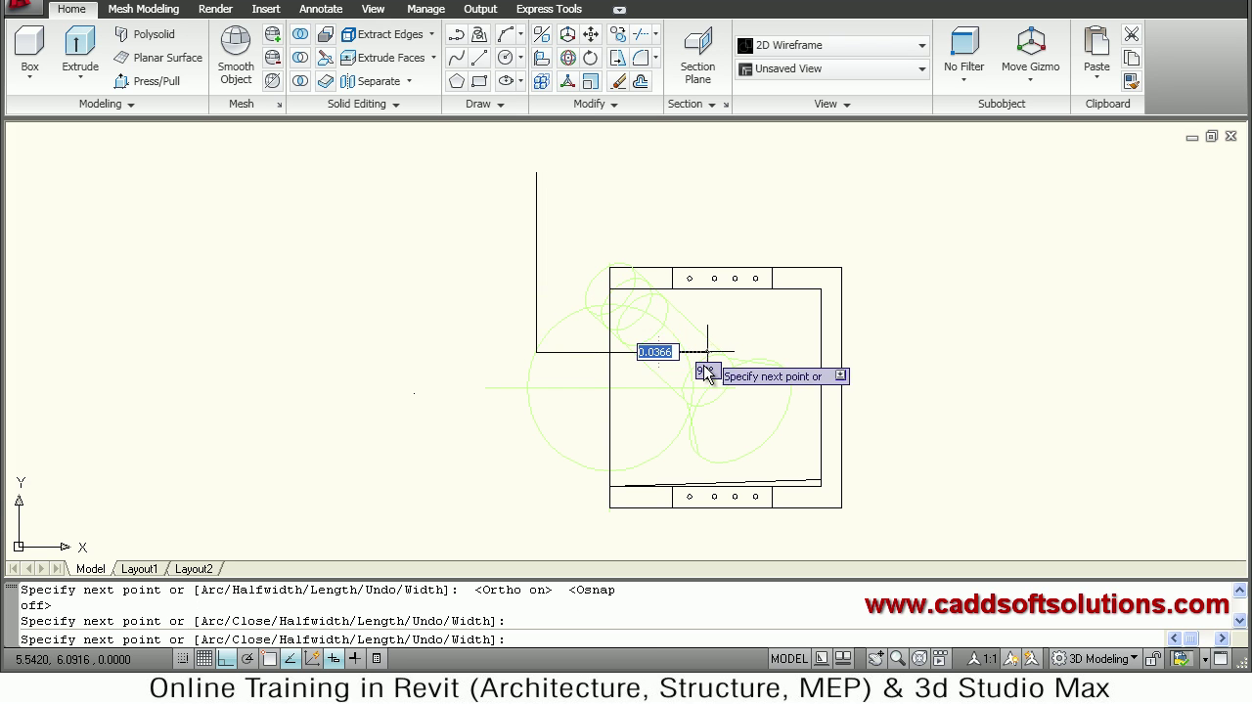
{"action": "left_click", "coordinate": [706, 427]}
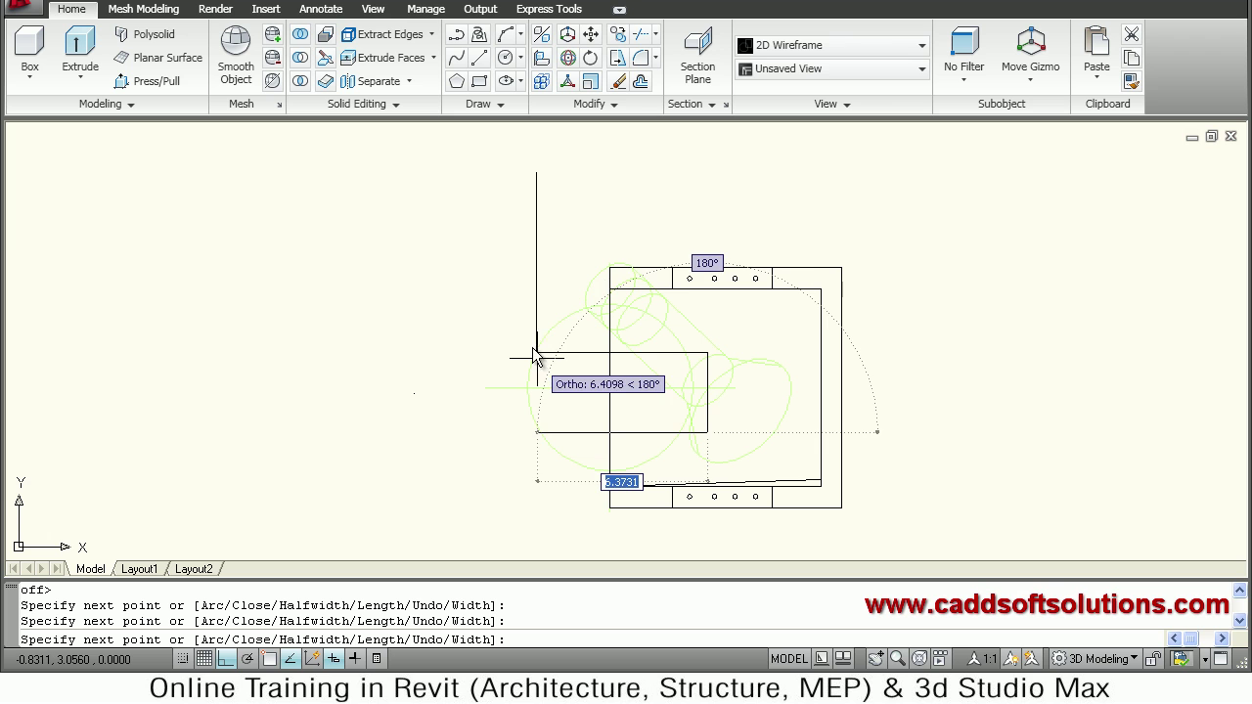
{"action": "left_click", "coordinate": [539, 443]}
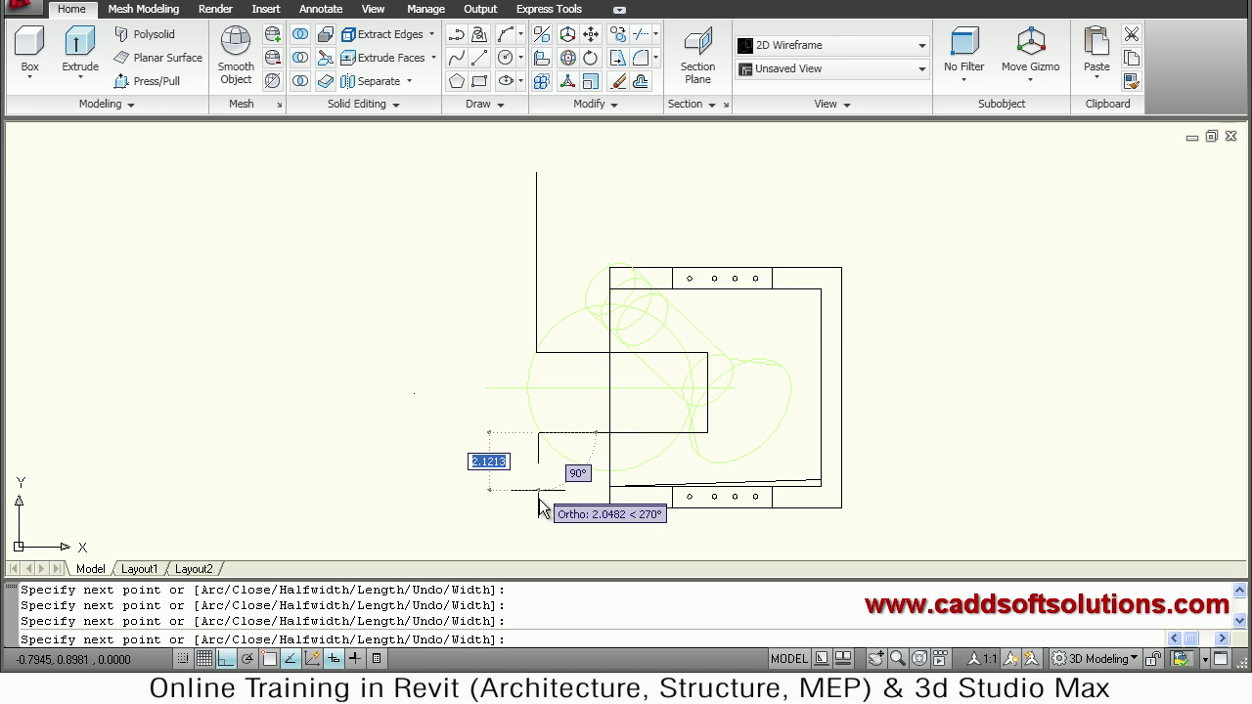
{"action": "left_click", "coordinate": [541, 554]}
{"action": "key", "text": "Return"}
{"action": "key", "text": "Escape"}
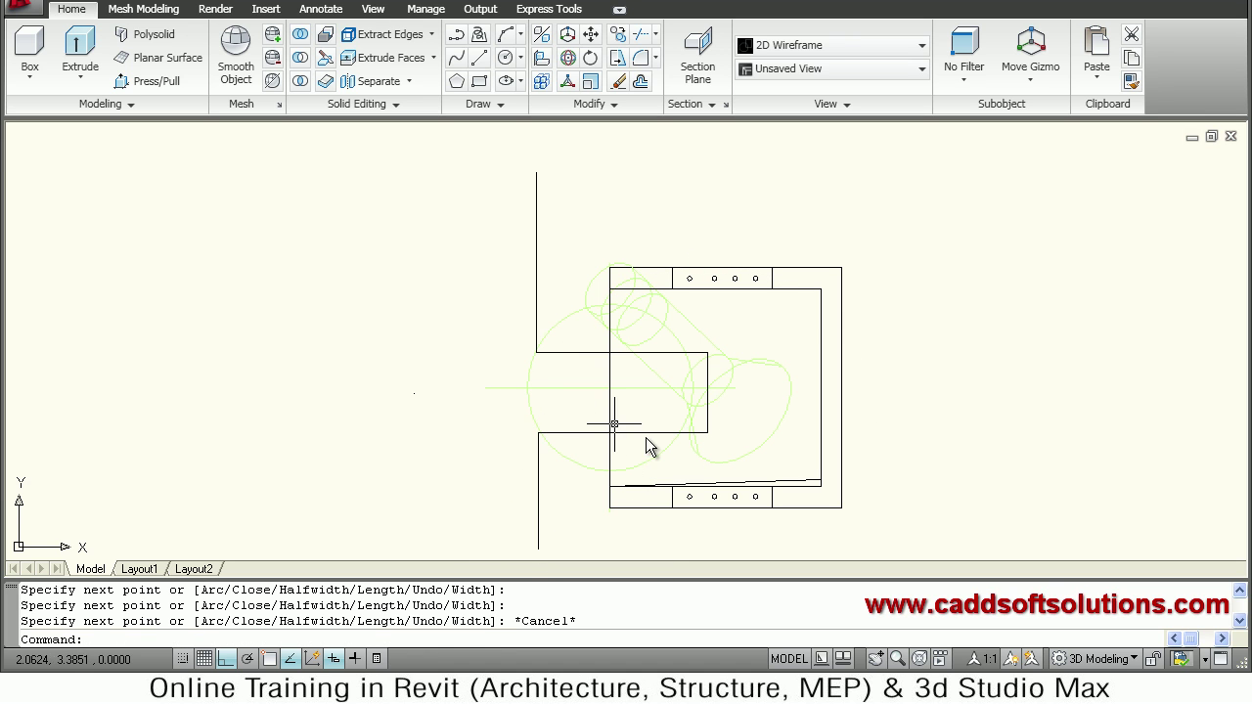
Move the stepped polyline straight up from the front wall edge's bottom corner to that edge's midpoint, at half the room's height
{"action": "middle_click_drag", "start_coordinate": [616, 430], "coordinate": [685, 449], "text": "shift"}
{"action": "middle_click_drag", "start_coordinate": [732, 377], "coordinate": [773, 386], "text": "shift"}
{"action": "scroll", "coordinate": [693, 554], "scroll_direction": "up", "scroll_amount": 3}
{"action": "middle_click_drag", "start_coordinate": [612, 429], "coordinate": [587, 405], "text": "shift"}
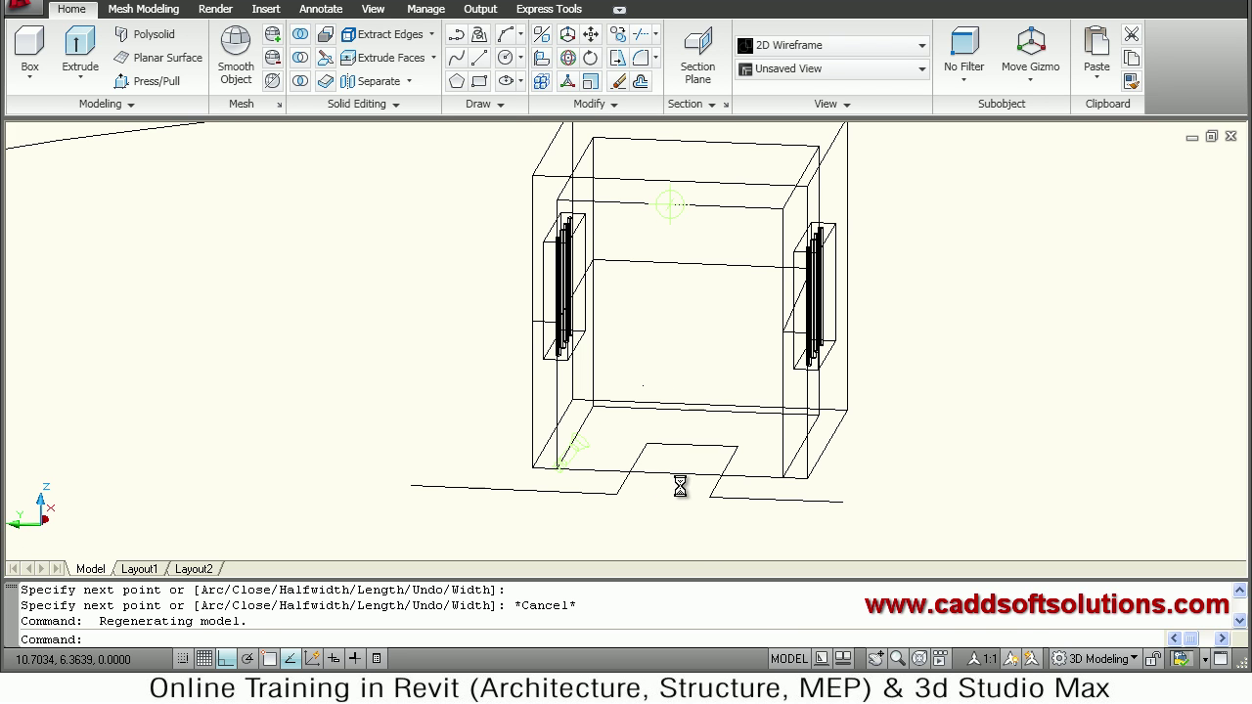
{"action": "type", "text": "m"}
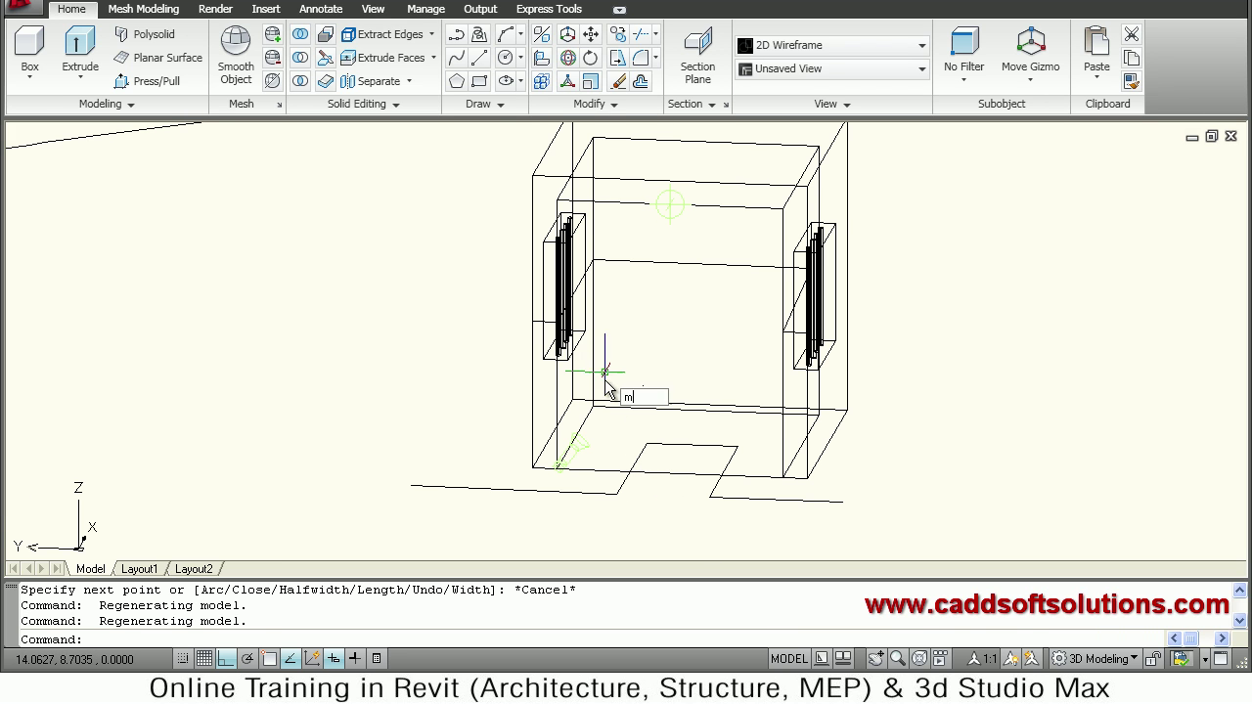
{"action": "key", "text": "Return"}
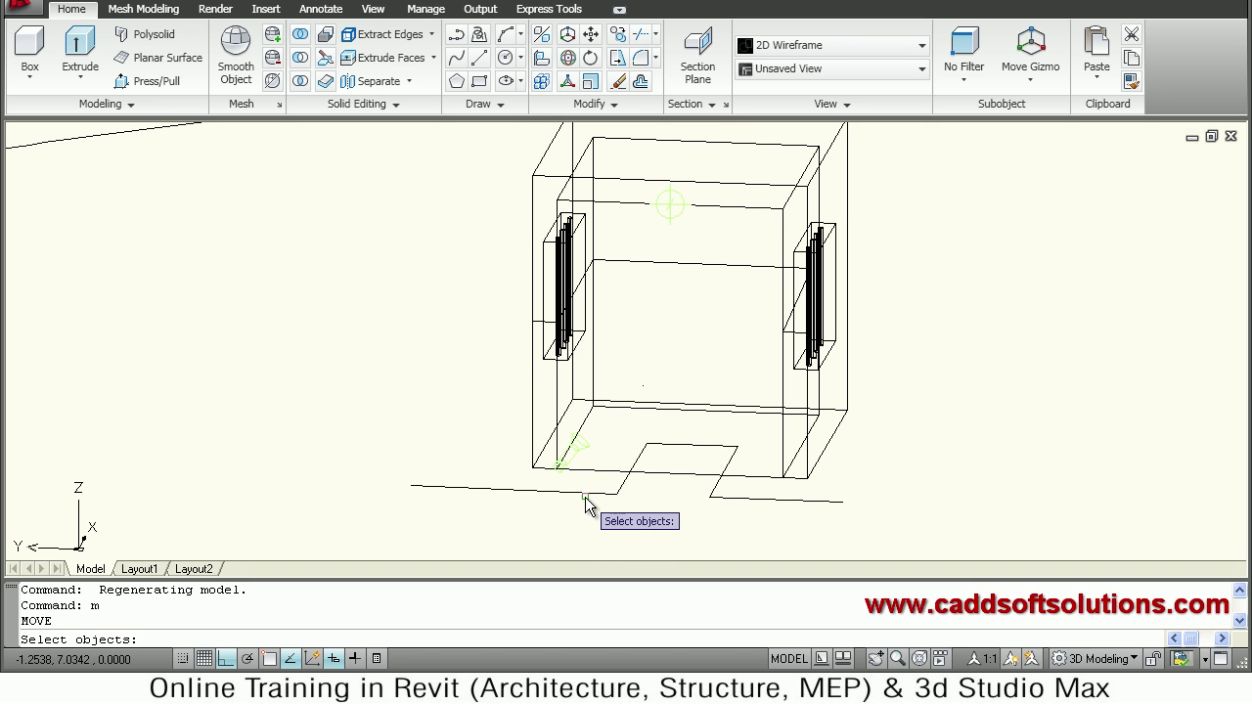
{"action": "left_click", "coordinate": [579, 494]}
{"action": "key", "text": "Return"}
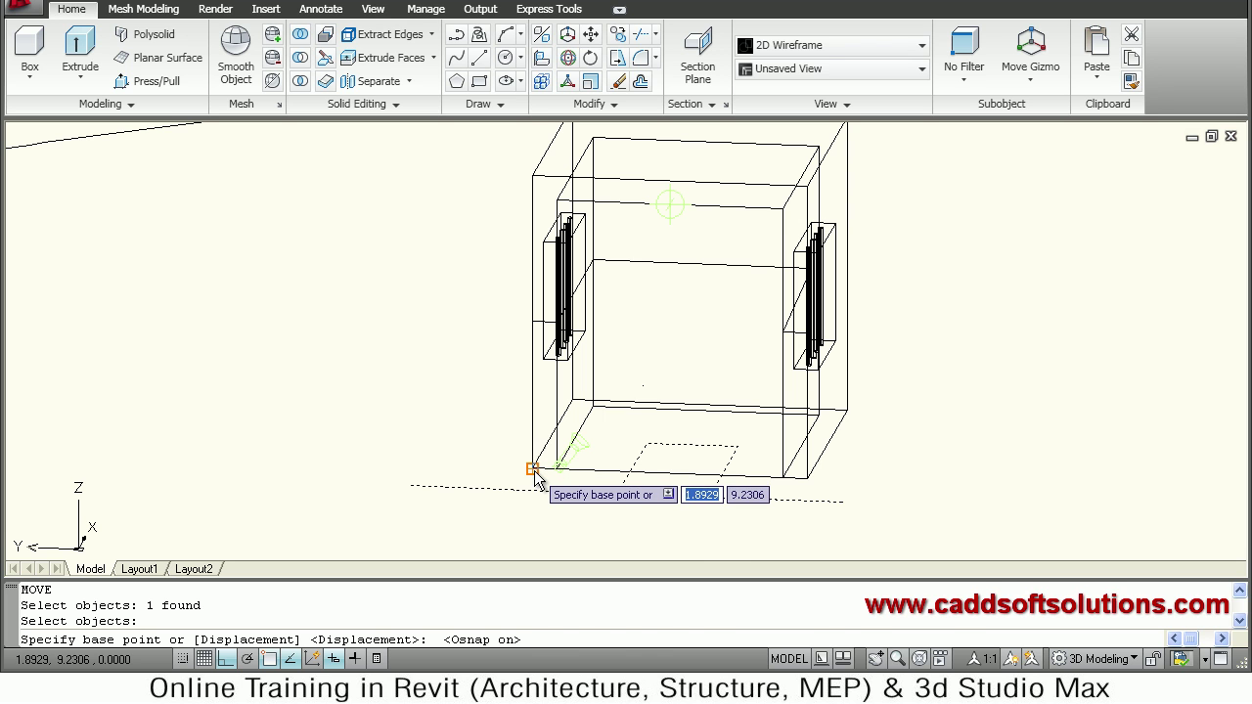
{"action": "left_click", "coordinate": [533, 471]}
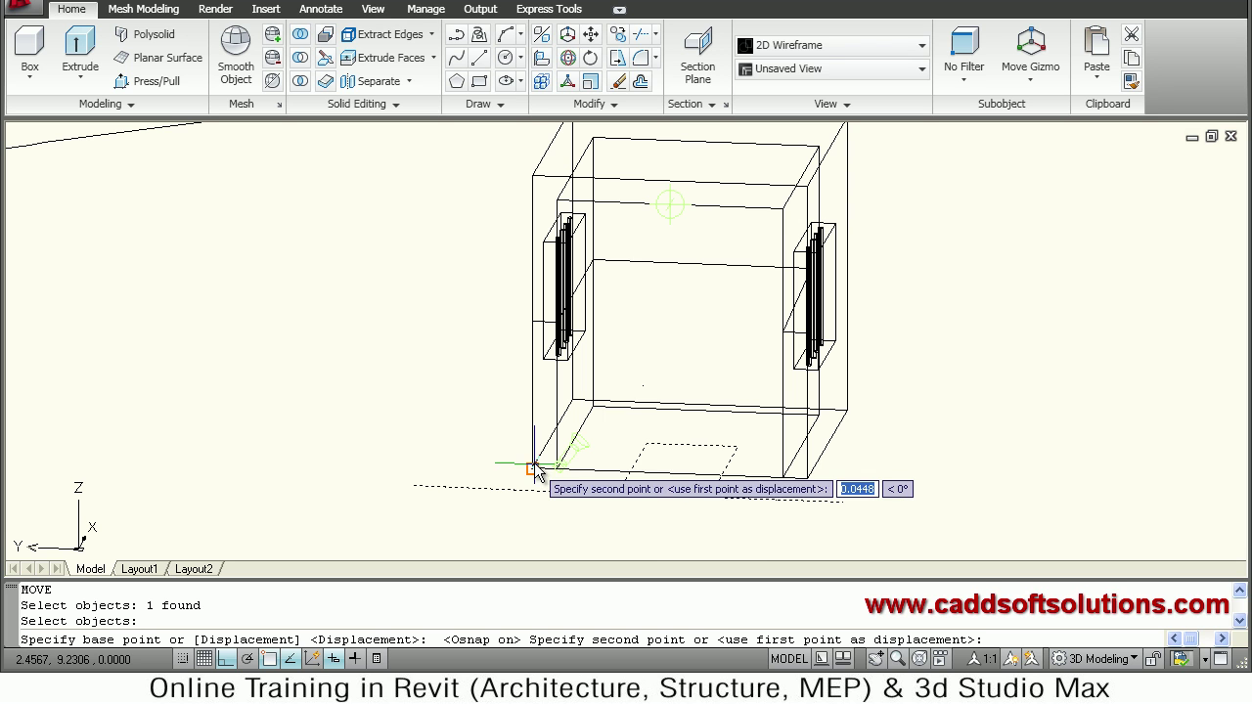
{"action": "left_click", "coordinate": [533, 321]}
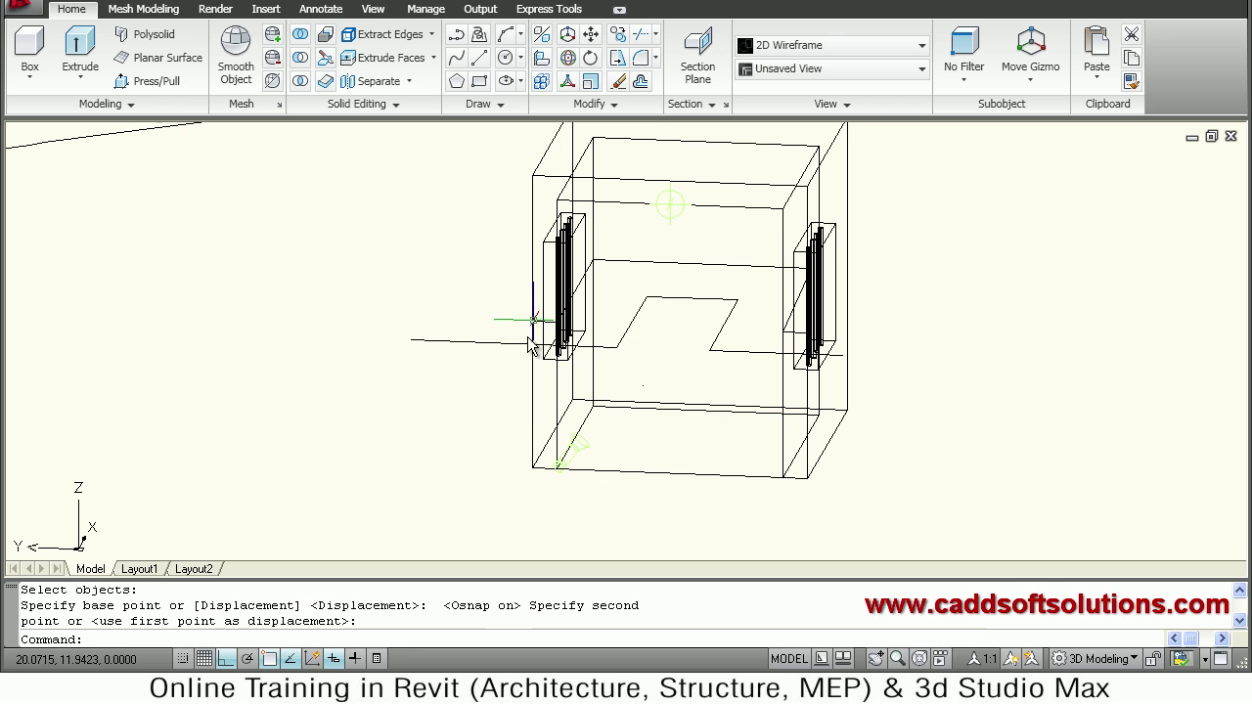
Start a motion path animation and link its camera to the raised stepped polyline, with the path name Path1
{"action": "middle_click_drag", "start_coordinate": [642, 518], "coordinate": [738, 505], "text": "shift"}
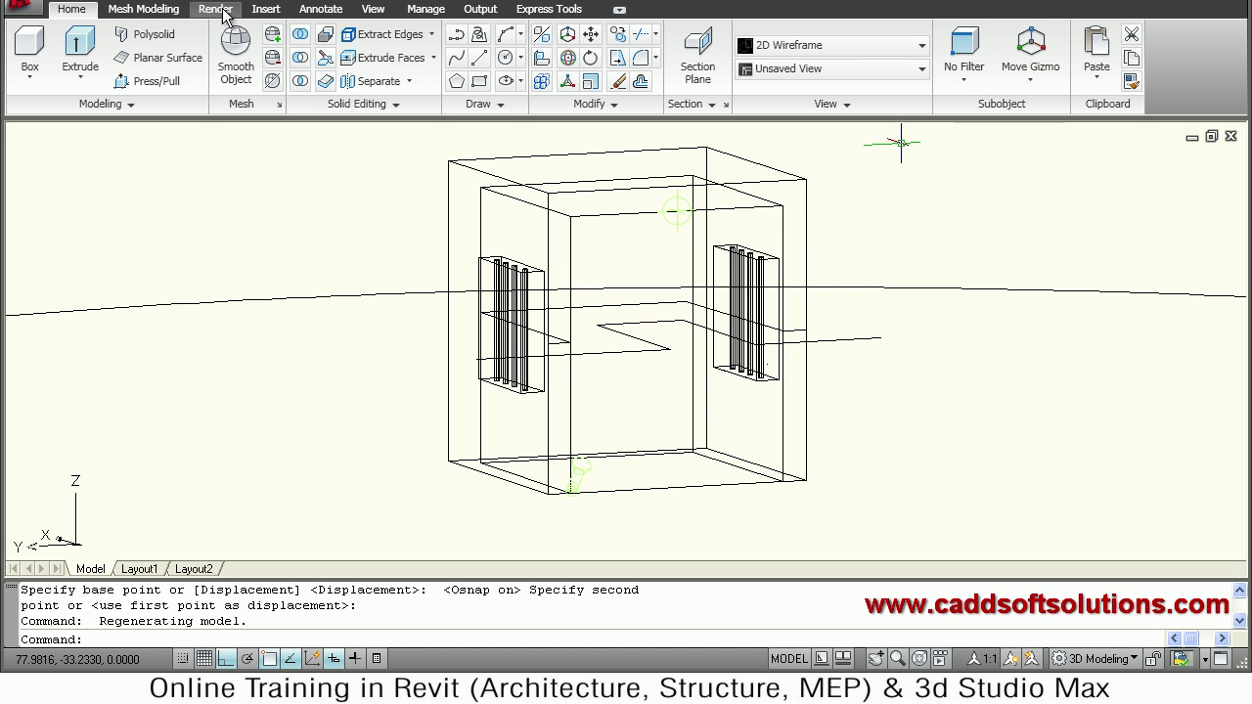
{"action": "left_click", "coordinate": [215, 10]}
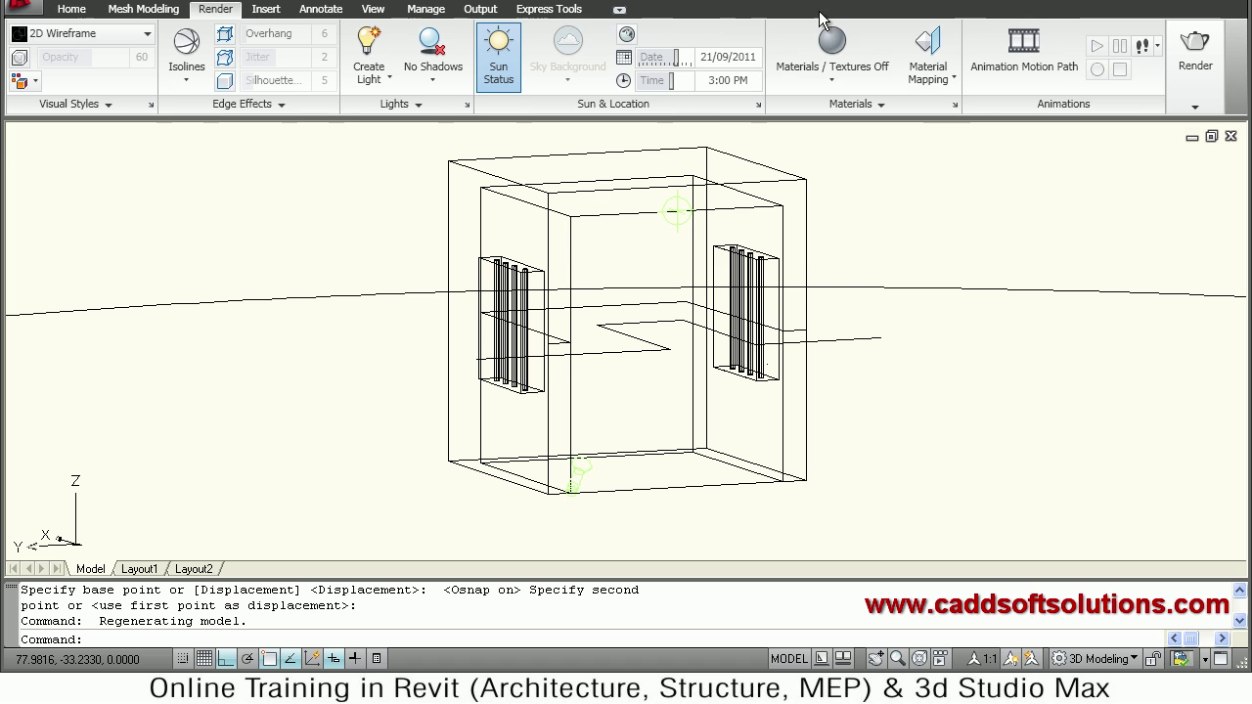
{"action": "left_click", "coordinate": [1026, 73]}
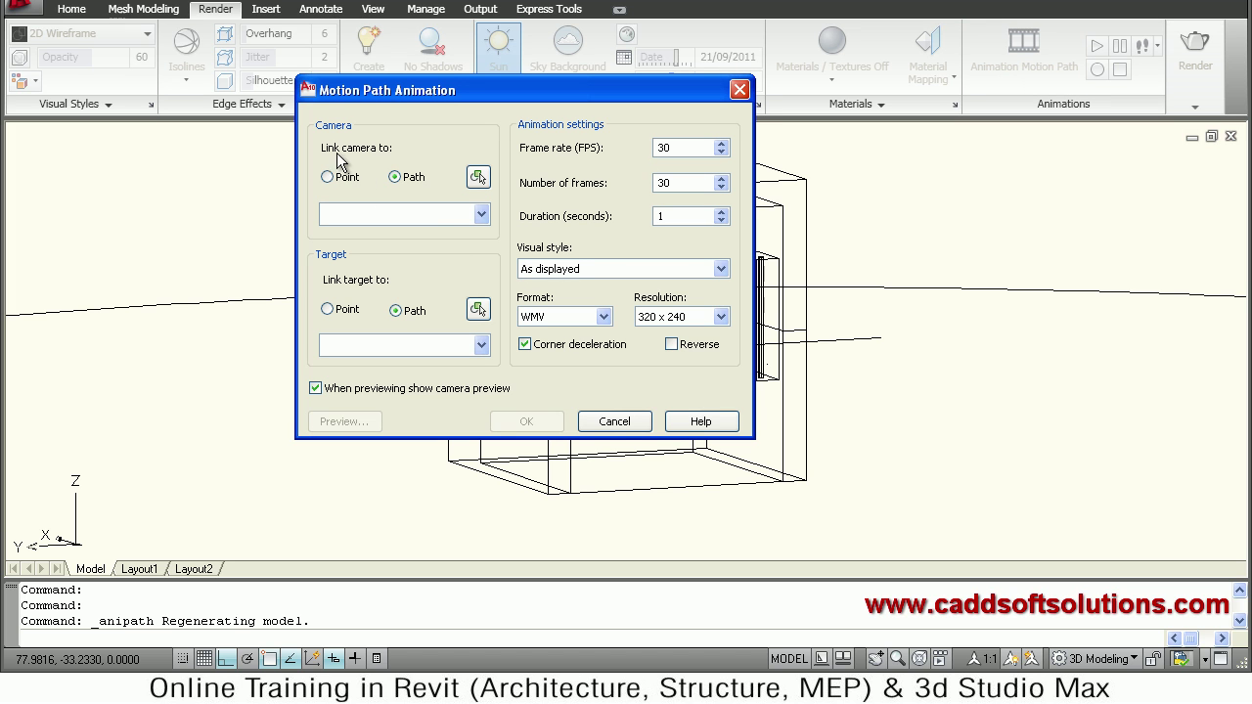
{"action": "left_click", "coordinate": [488, 186]}
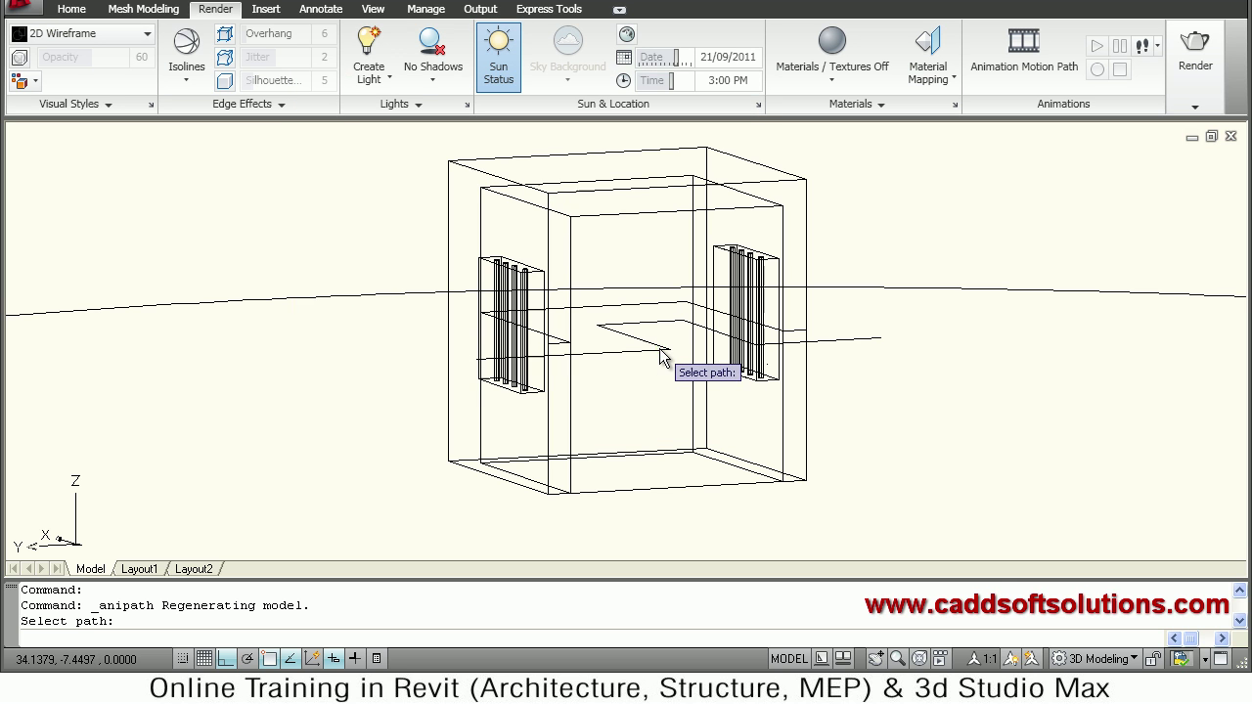
{"action": "left_click", "coordinate": [662, 358]}
{"action": "left_click", "coordinate": [538, 346]}
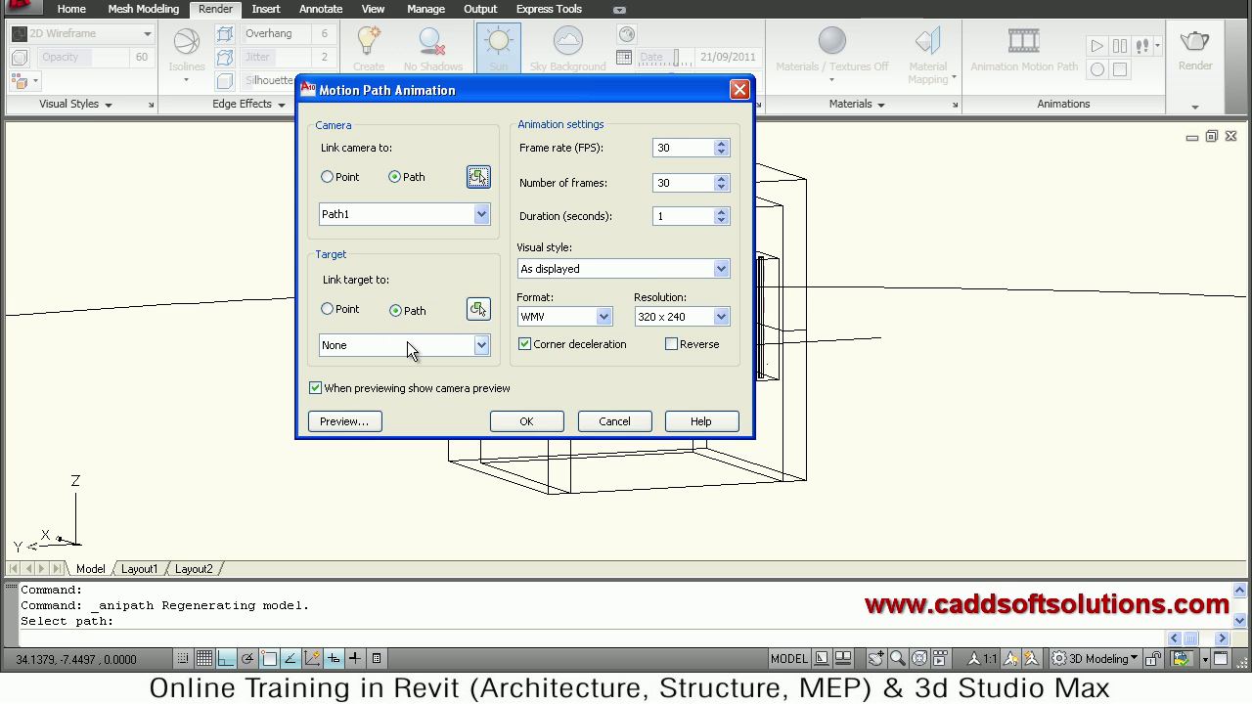
Link the animation target to the midpoint of the wall polyline's back-wall segment, with the point name Point 1
{"action": "left_click", "coordinate": [339, 311]}
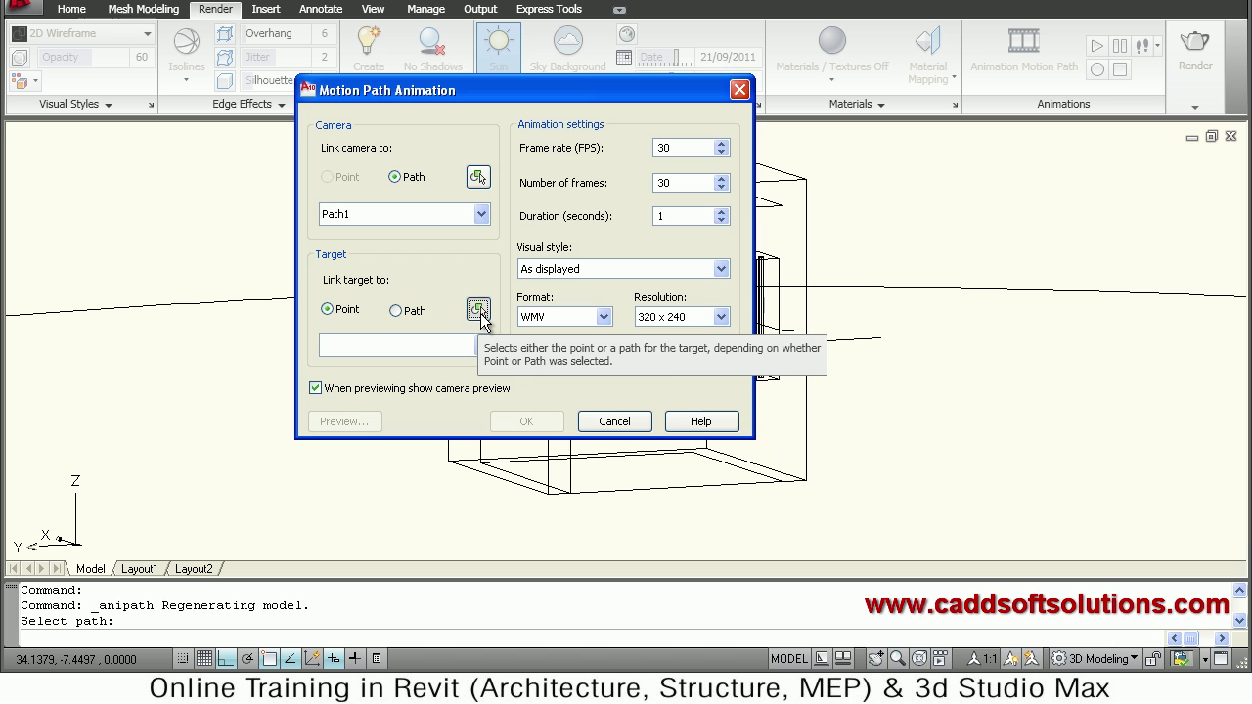
{"action": "left_click", "coordinate": [479, 311]}
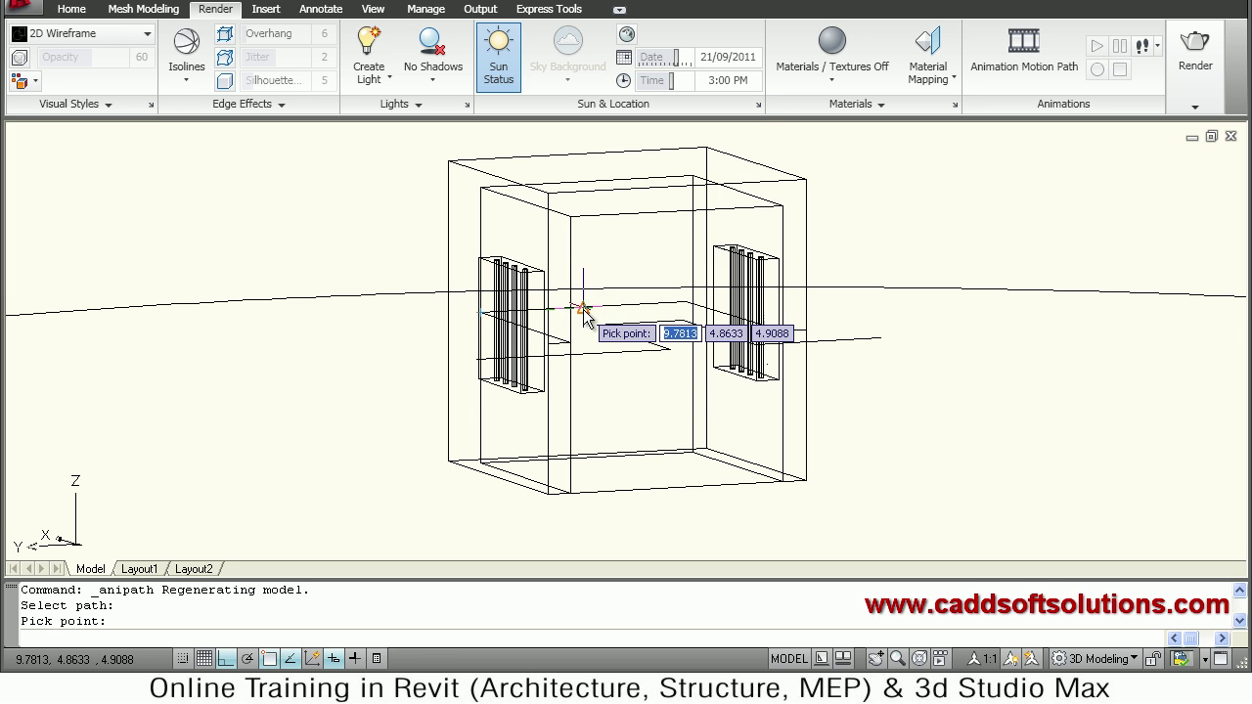
{"action": "left_click", "coordinate": [584, 318]}
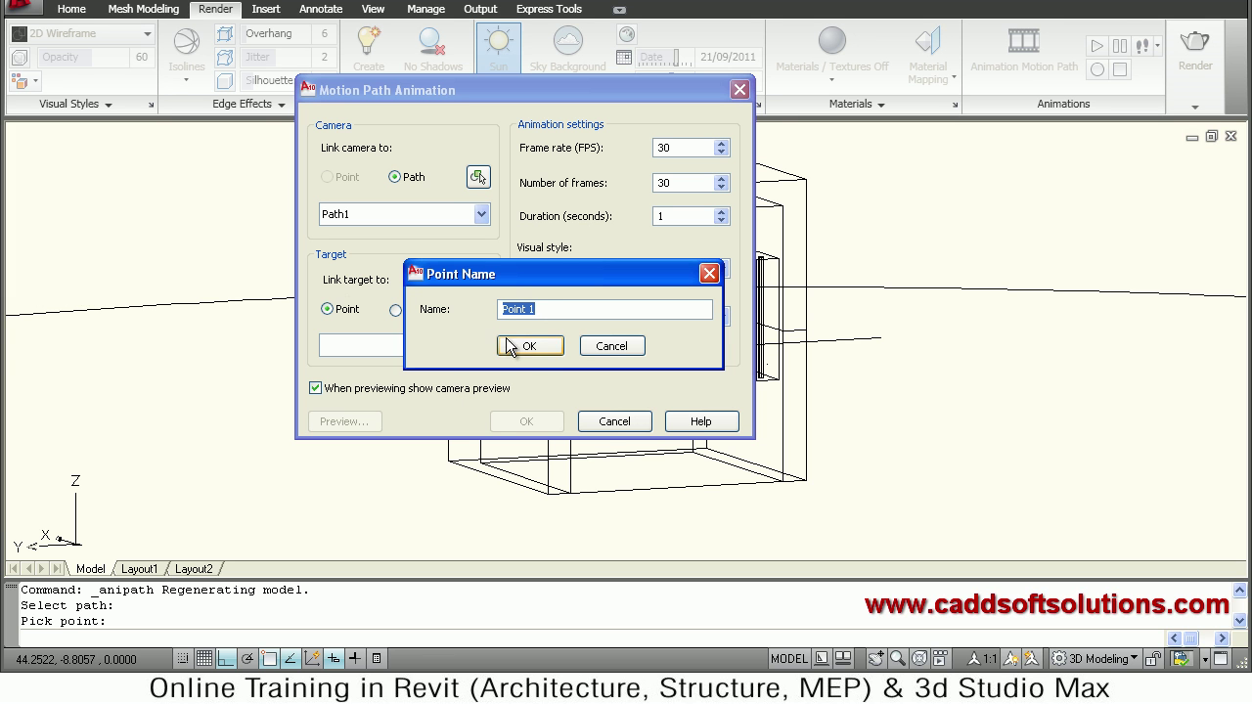
{"action": "left_click", "coordinate": [526, 349]}
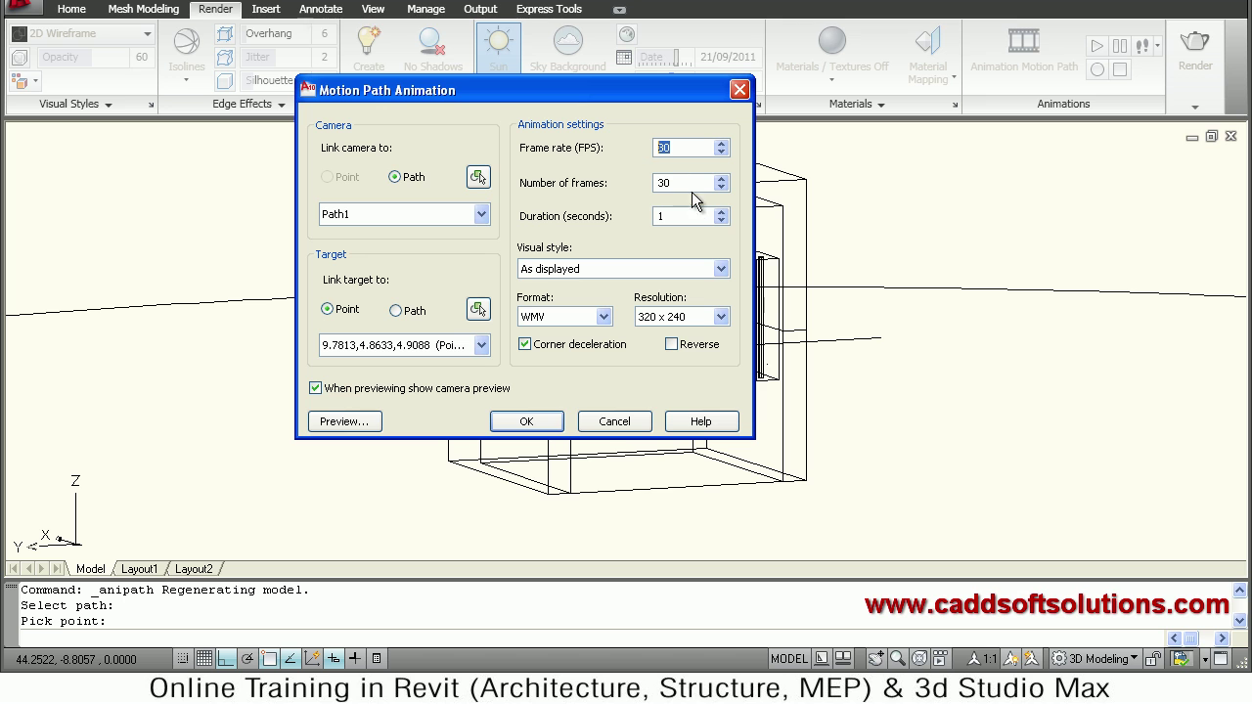
Set the animation duration to 5 seconds and preview the walkthrough
{"action": "left_click", "coordinate": [663, 219]}
{"action": "type", "text": "5"}
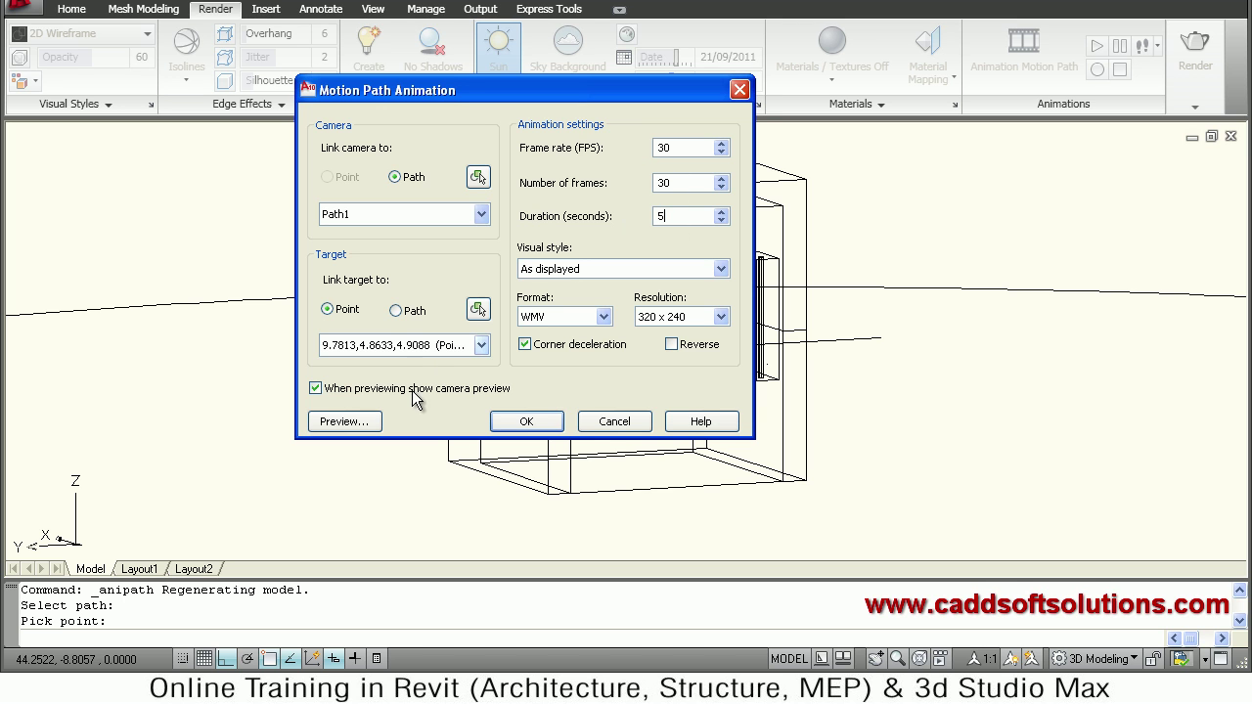
{"action": "left_click", "coordinate": [352, 423]}
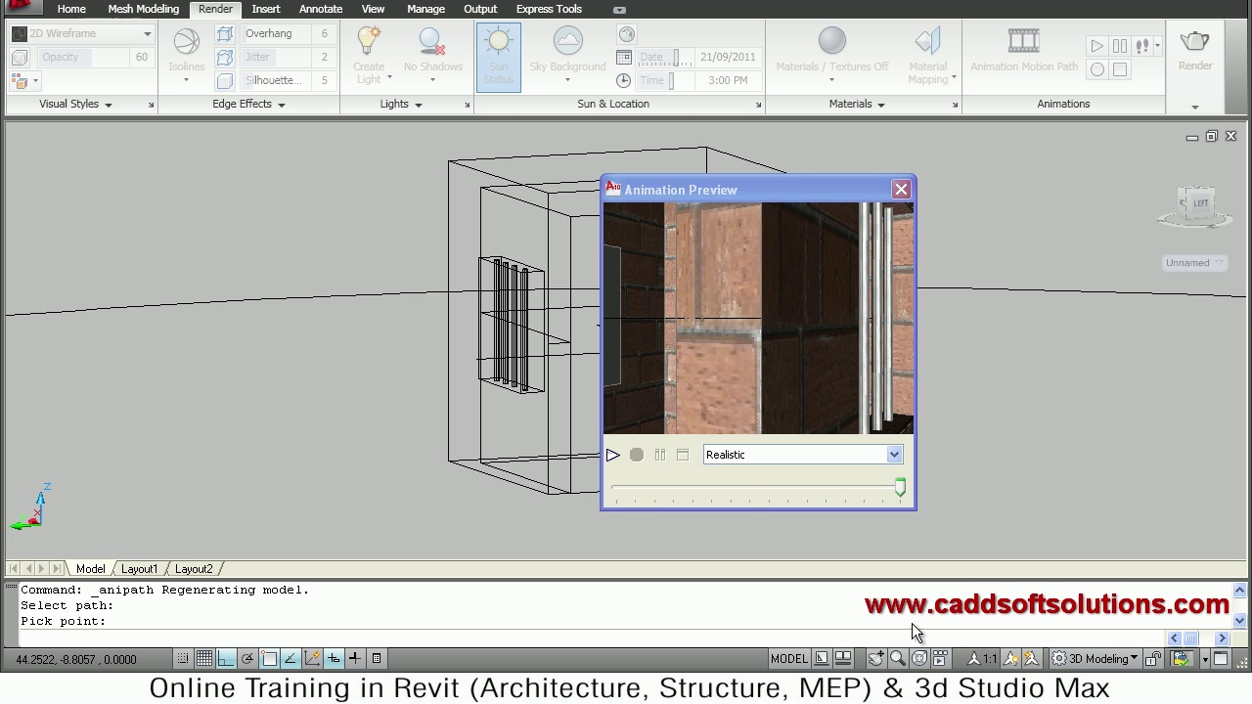
{"action": "left_click", "coordinate": [901, 190]}
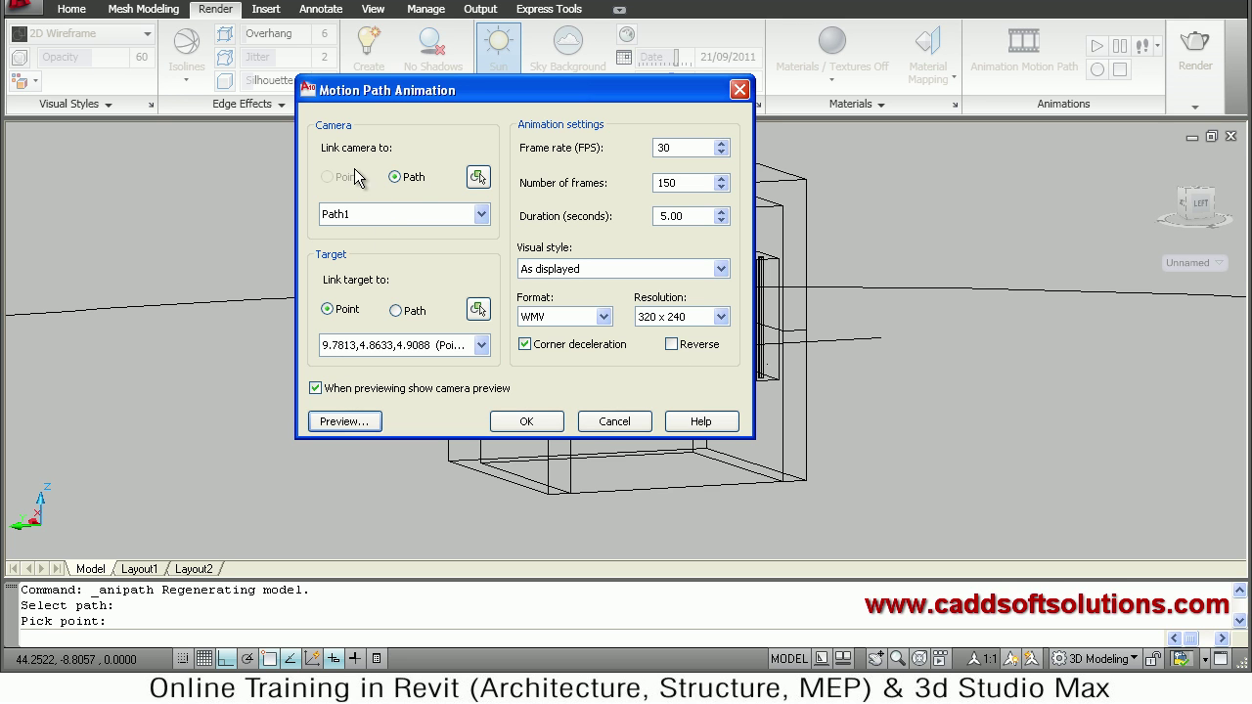
Link the animation target to the polyline along the room's walls, with the path name Path2, and preview the walkthrough
{"action": "left_click", "coordinate": [396, 311]}
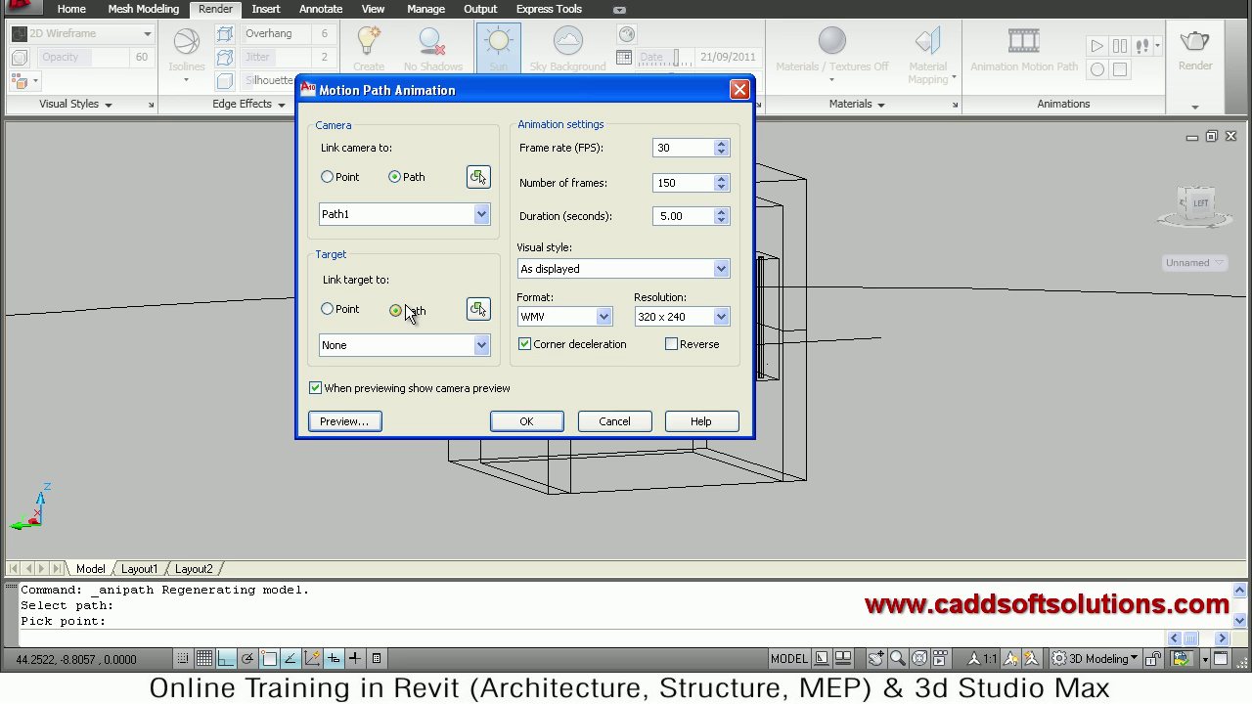
{"action": "left_click", "coordinate": [478, 311]}
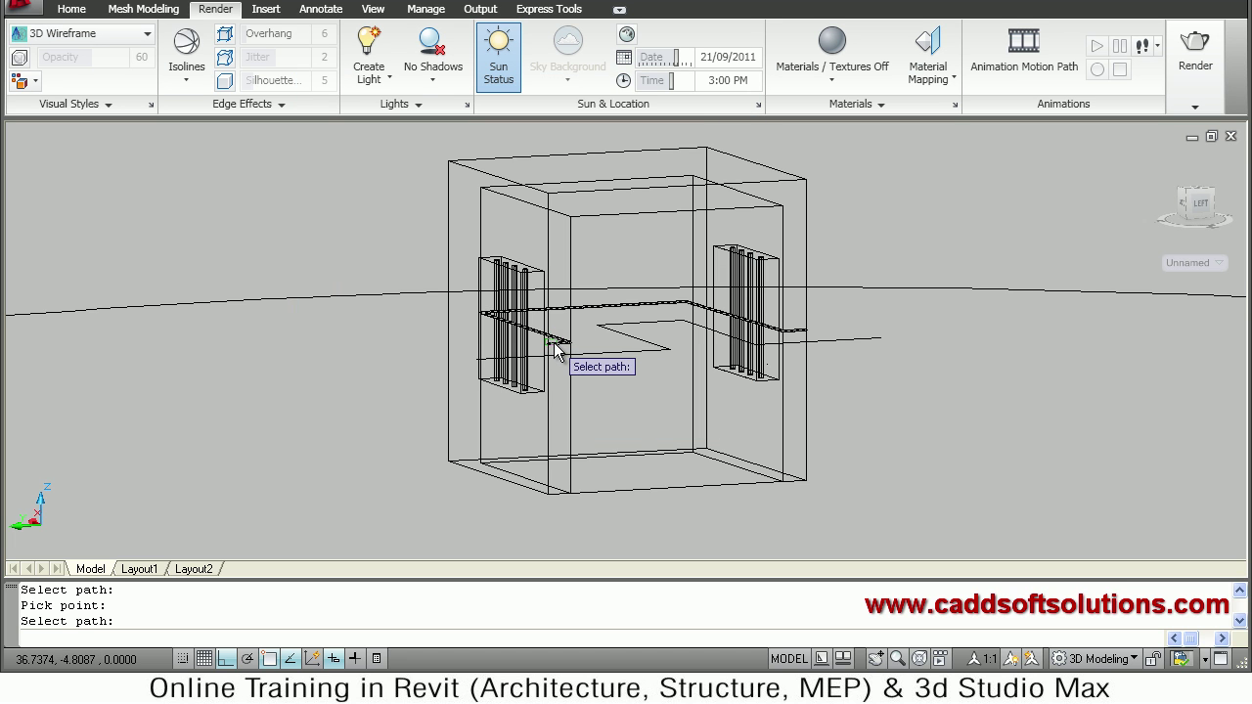
{"action": "left_click", "coordinate": [555, 343]}
{"action": "left_click", "coordinate": [529, 345]}
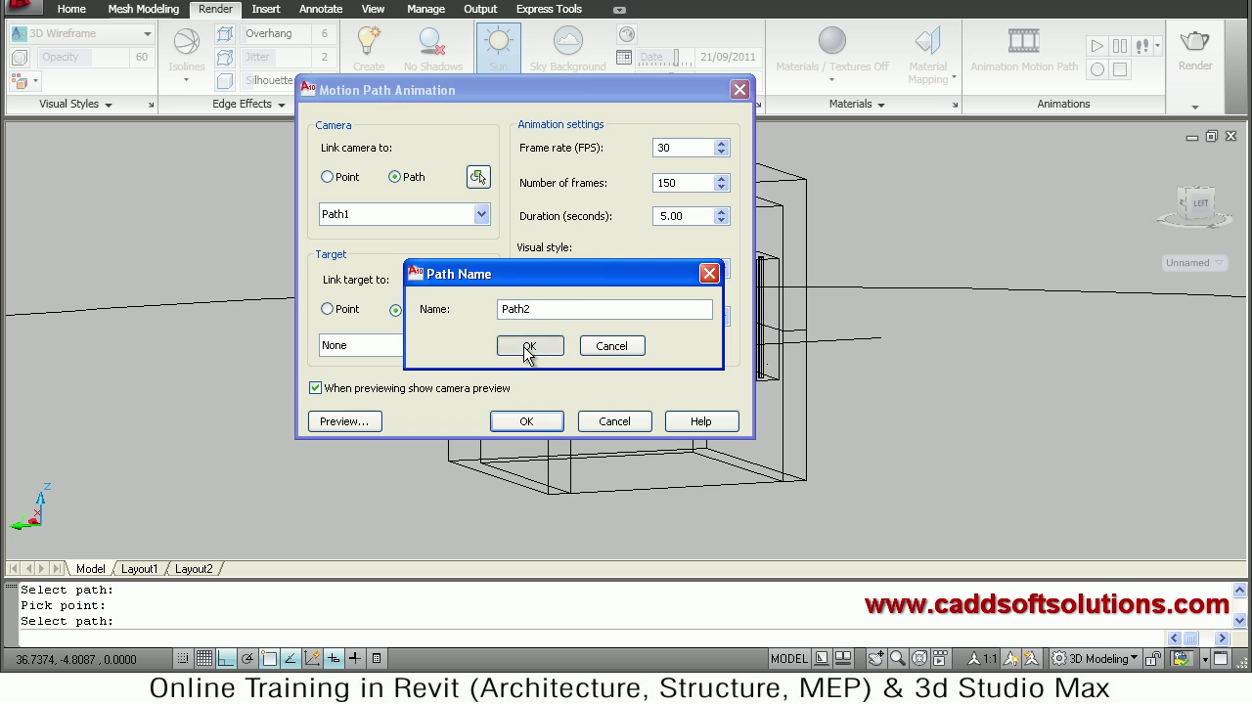
{"action": "left_click", "coordinate": [352, 426]}
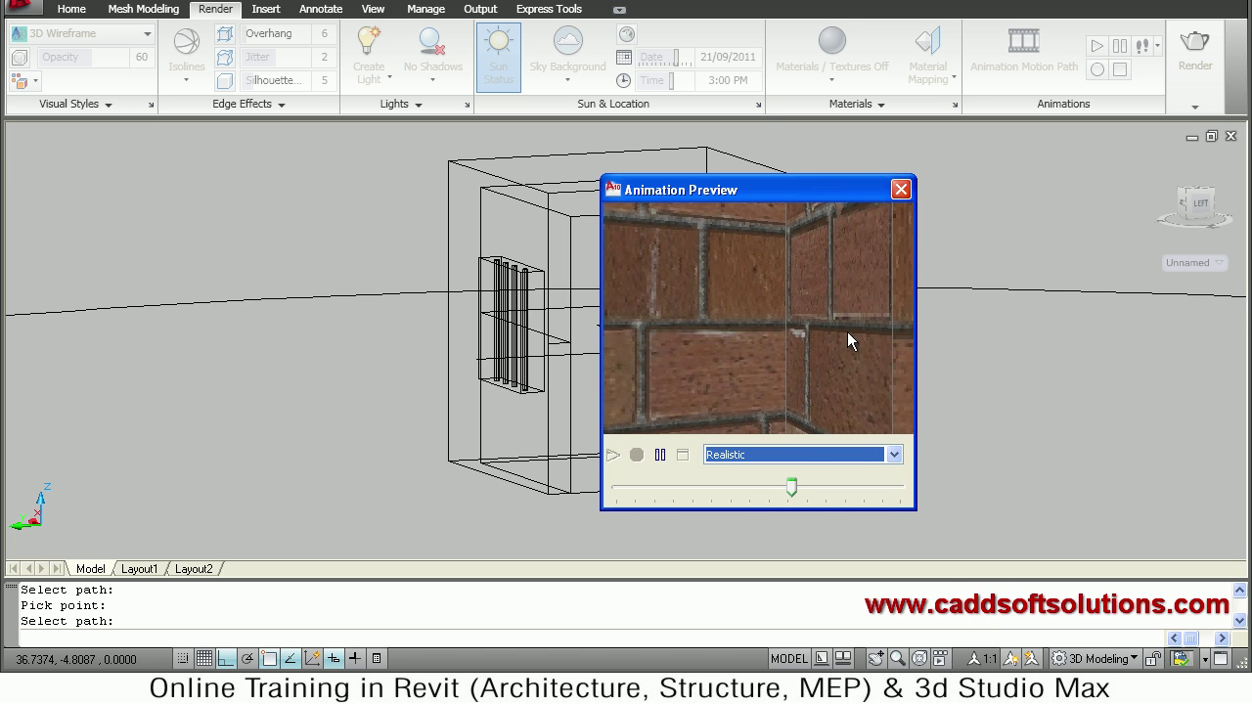
{"action": "left_click", "coordinate": [900, 190]}
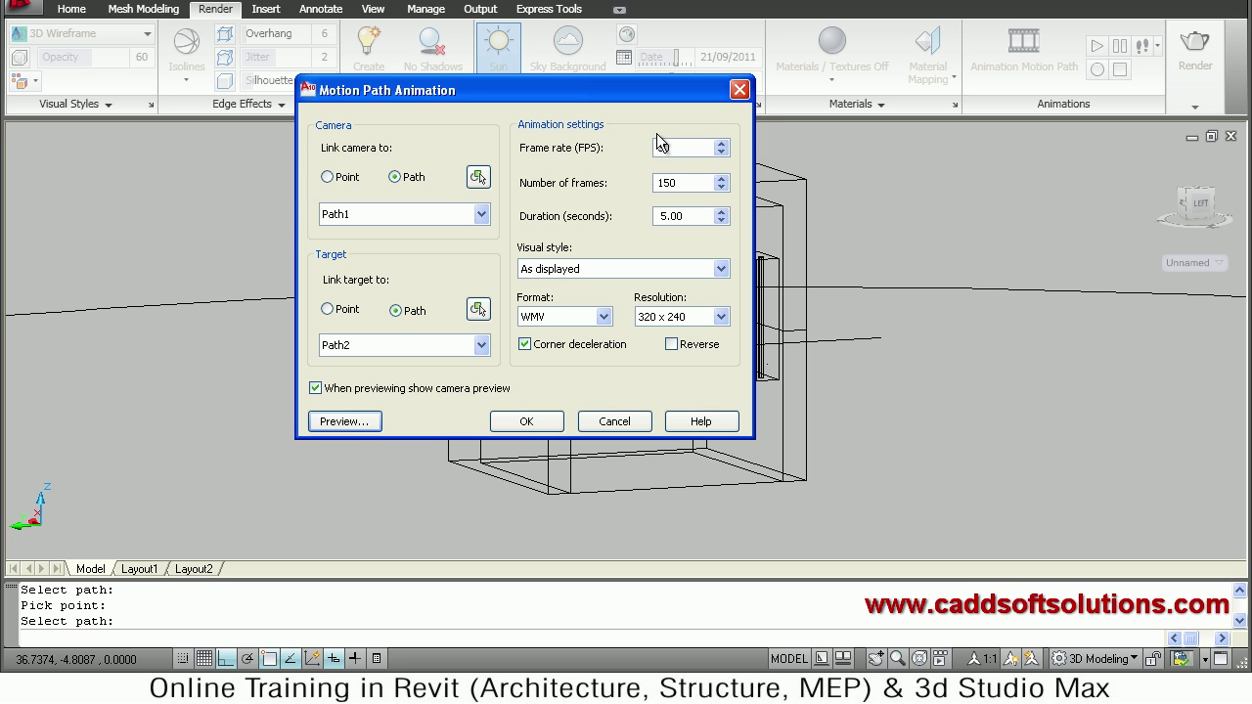
Set the animation output to the Rendered visual style, AVI format and 800 x 600 resolution
{"action": "left_click", "coordinate": [563, 275]}
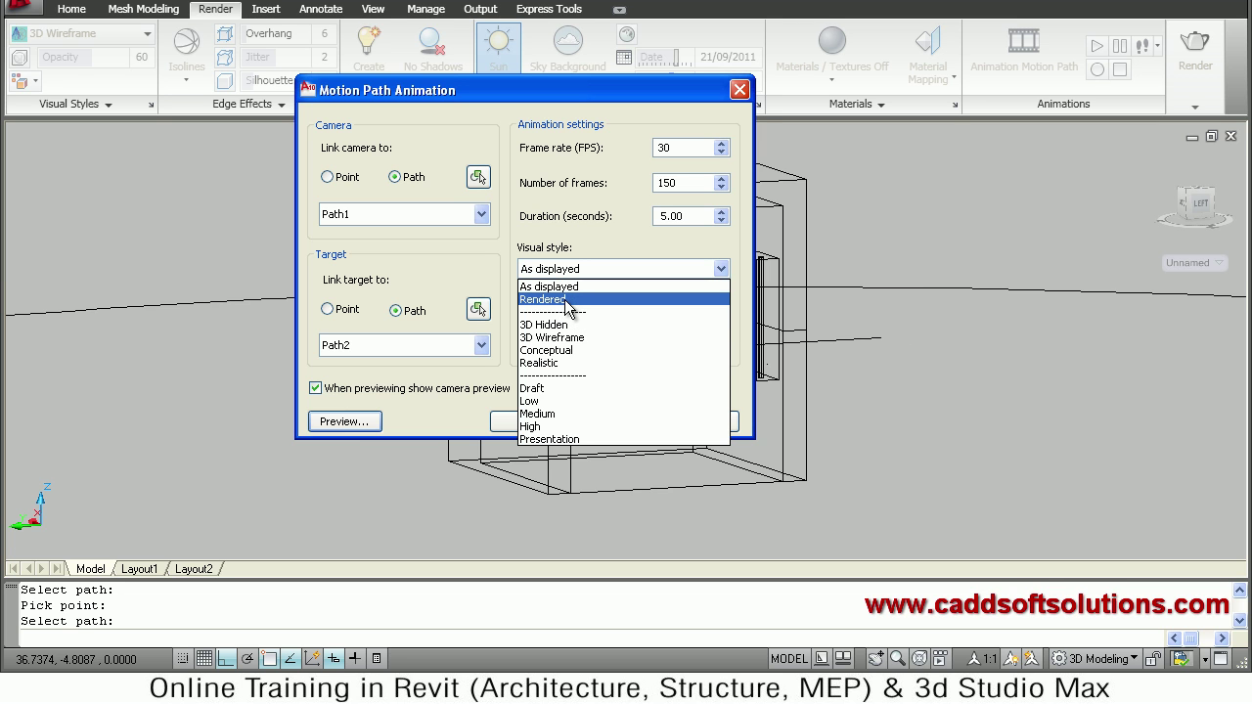
{"action": "left_click", "coordinate": [566, 300]}
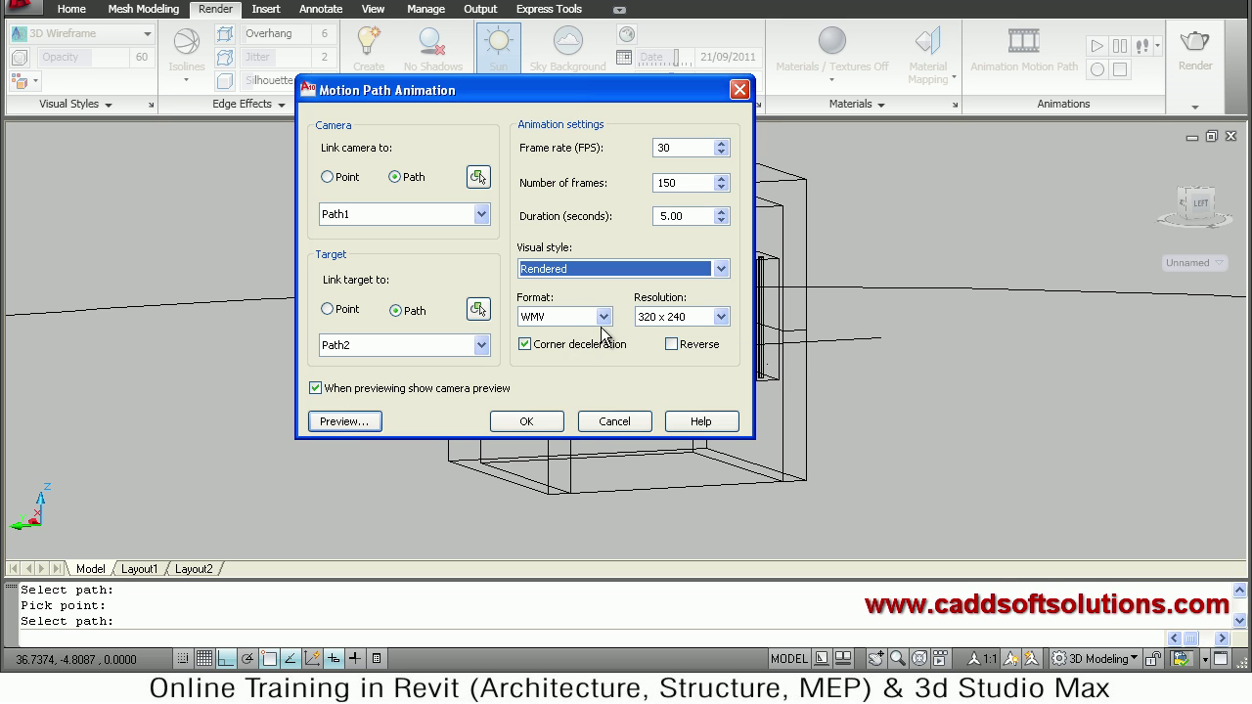
{"action": "left_click", "coordinate": [597, 317]}
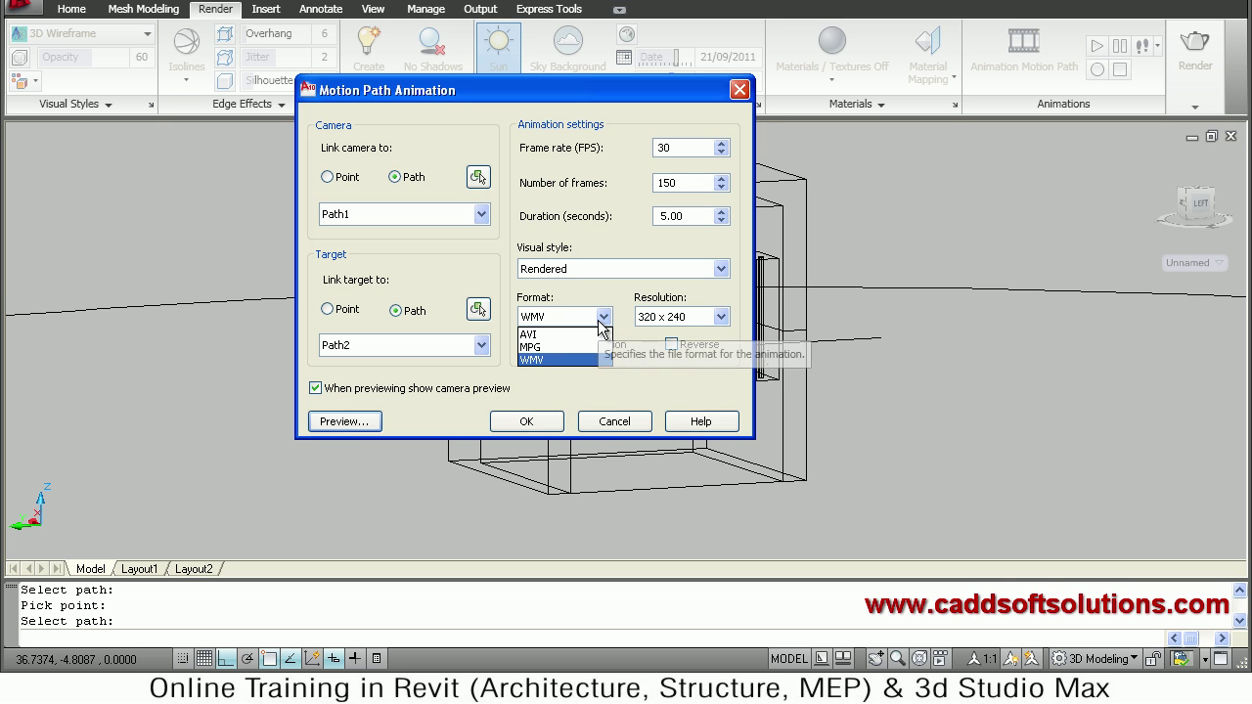
{"action": "left_click", "coordinate": [542, 337]}
{"action": "left_click", "coordinate": [685, 323]}
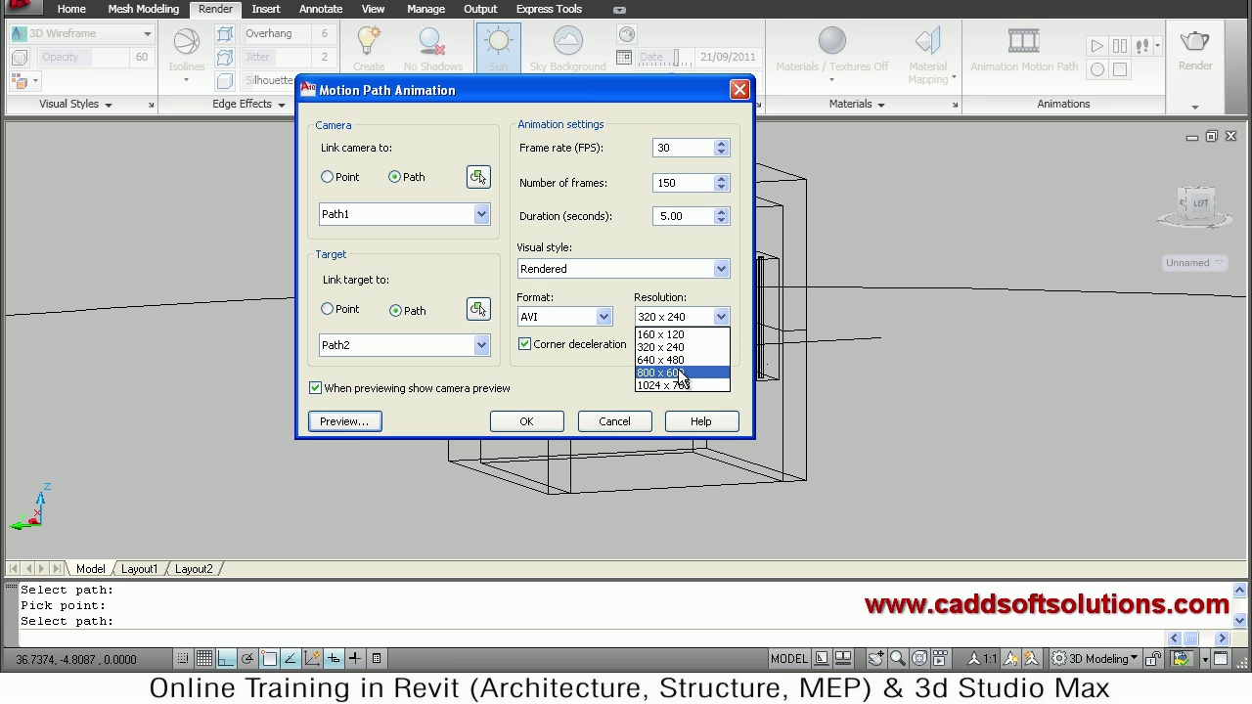
{"action": "left_click", "coordinate": [682, 372]}
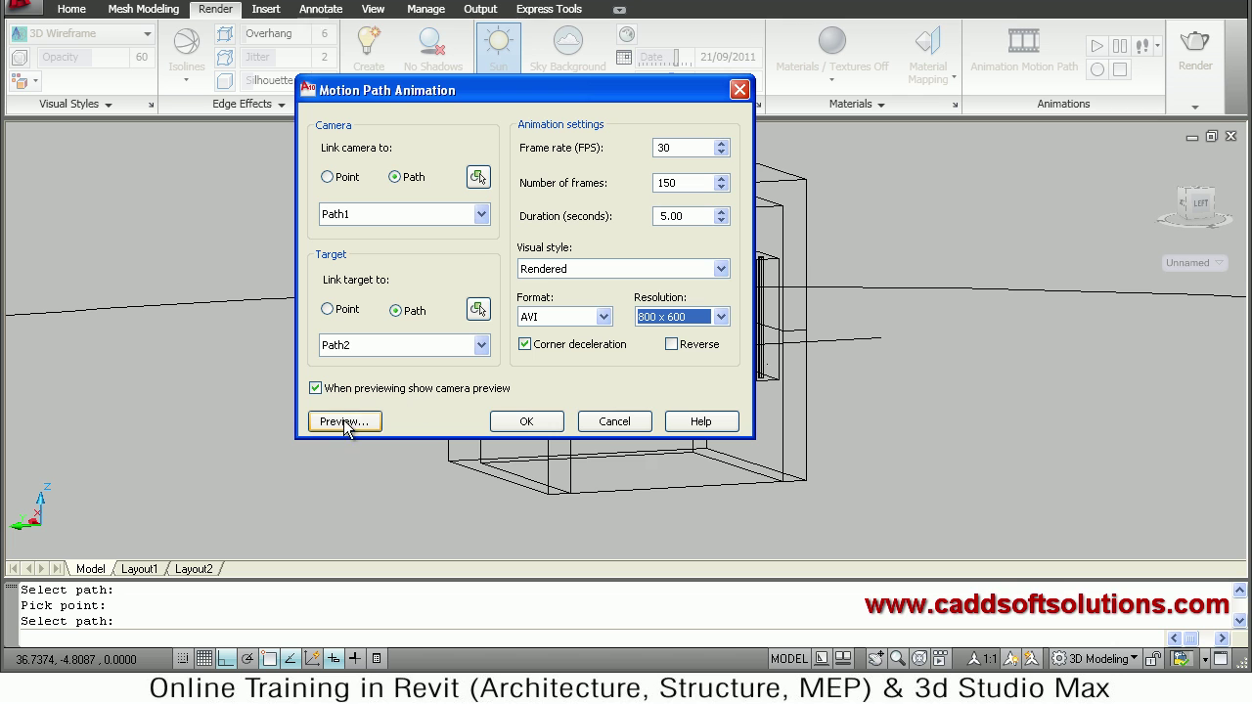
Accept the animation settings to reach the AVI file saving options, and cancel both the saving and the motion path animation
{"action": "left_click", "coordinate": [548, 430]}
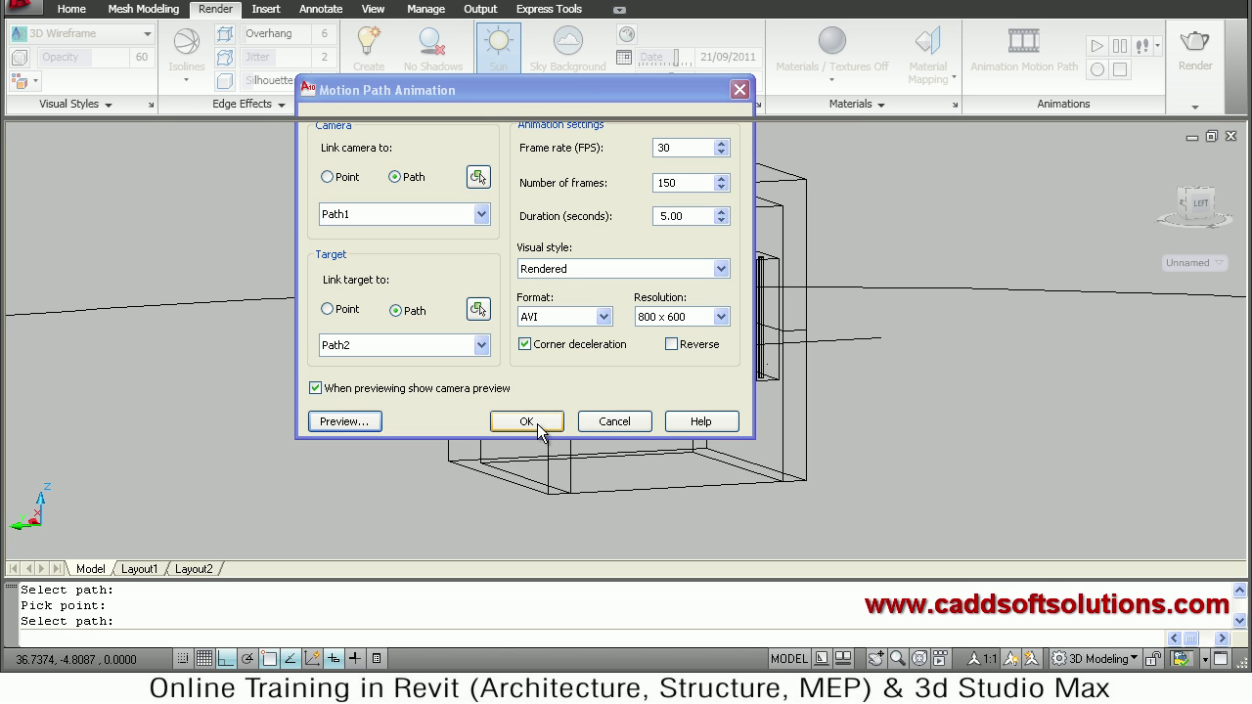
{"action": "left_click", "coordinate": [528, 415]}
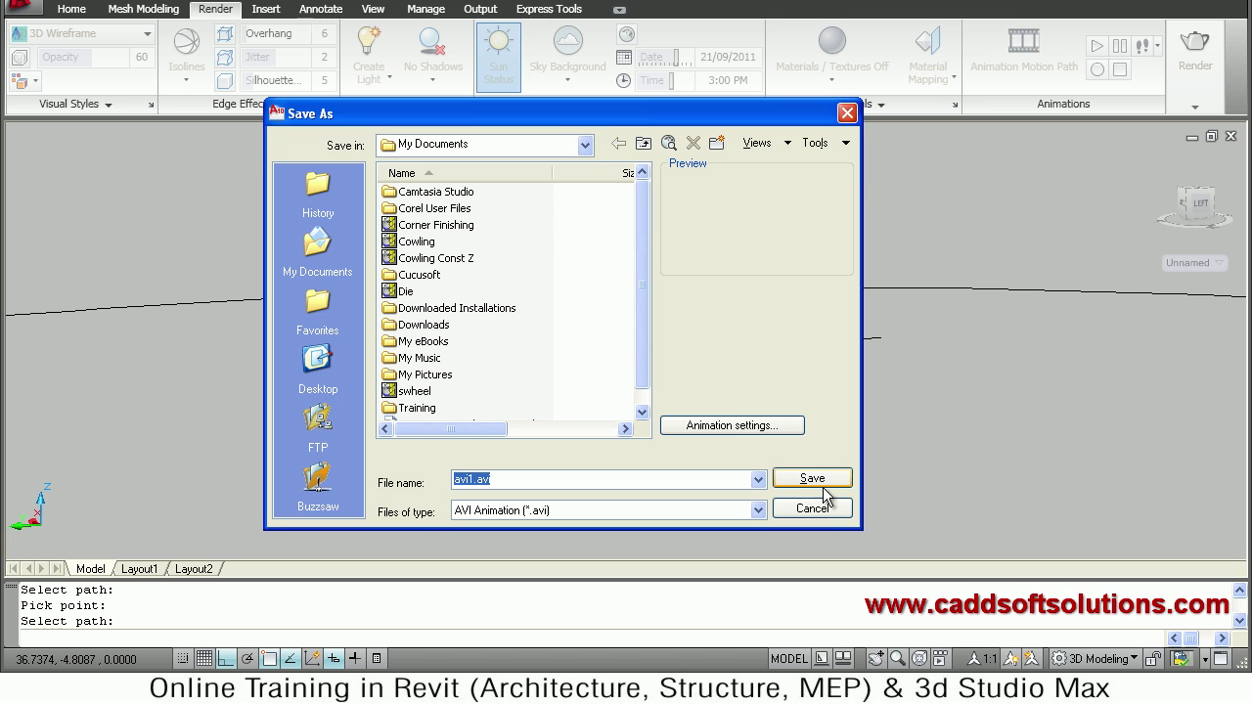
{"action": "left_click", "coordinate": [806, 509]}
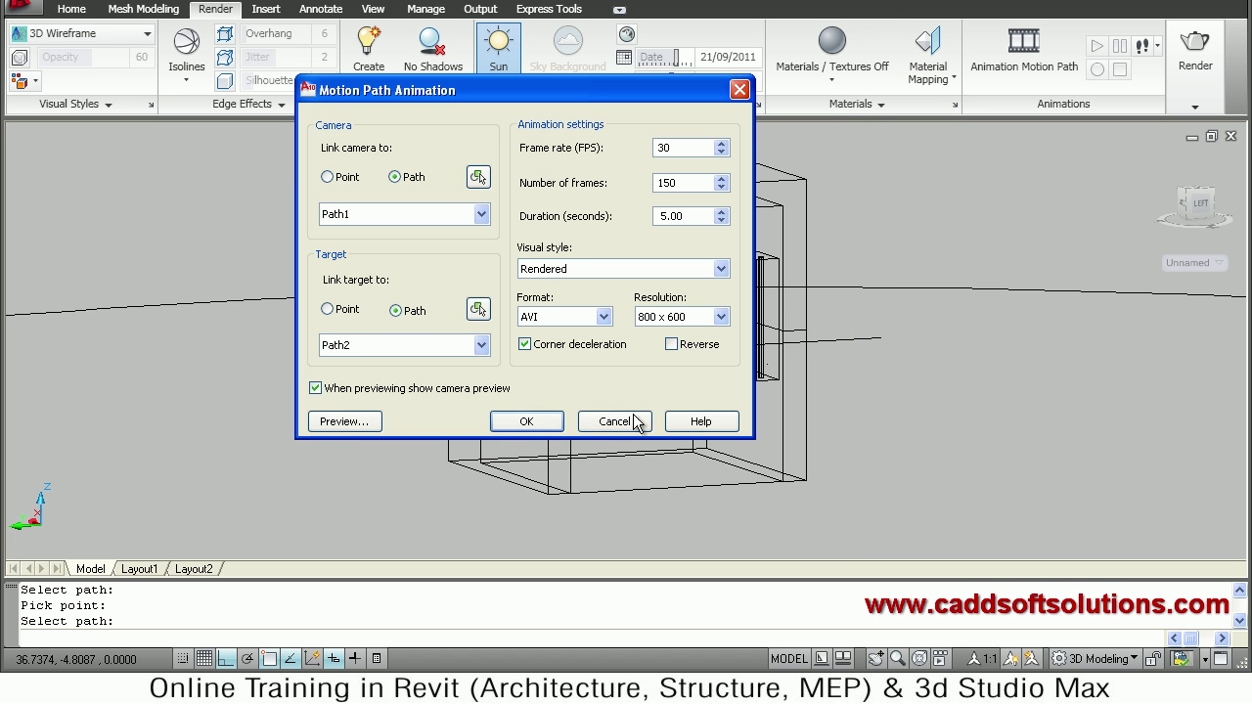
{"action": "left_click", "coordinate": [614, 422]}
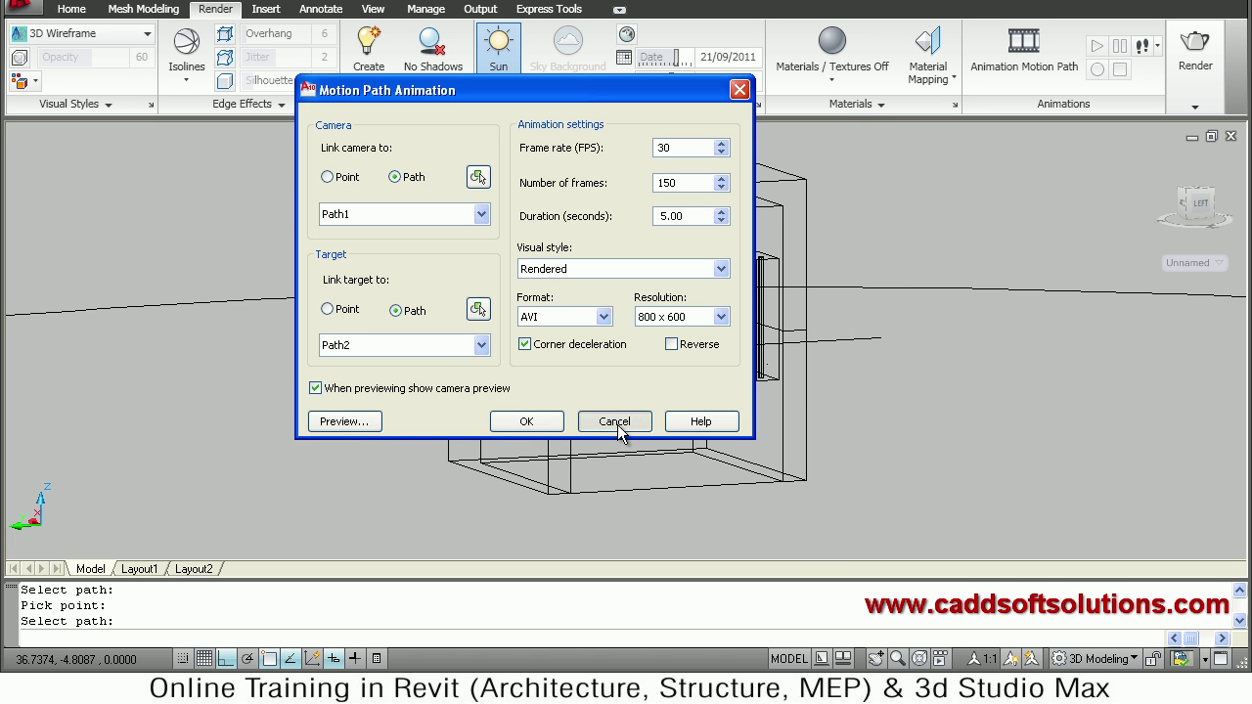